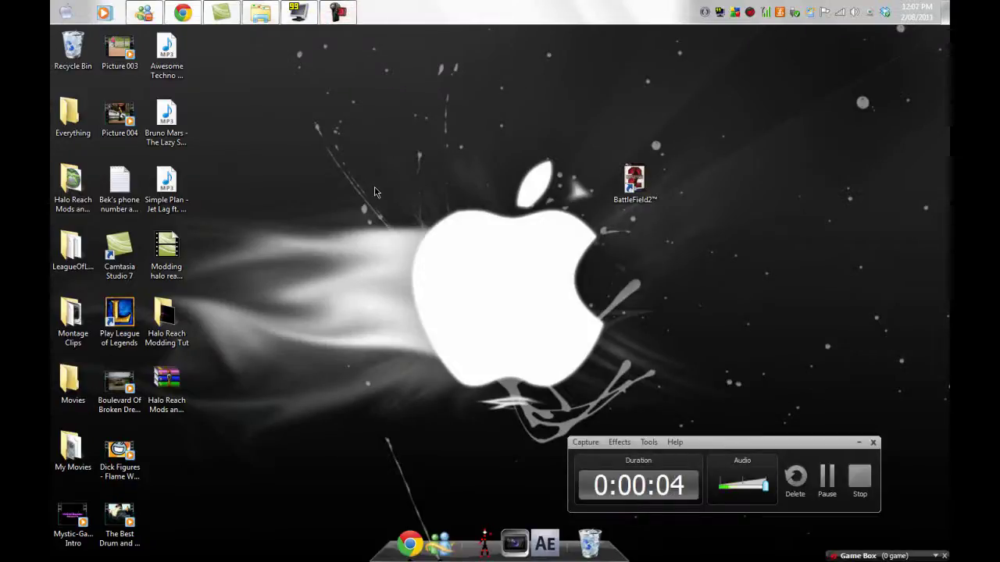
- Open the EA GAMES folder inside Program Files on the OS (C:) drive
{"action": "left_click_drag", "start_coordinate": [563, 75], "coordinate": [731, 281]}
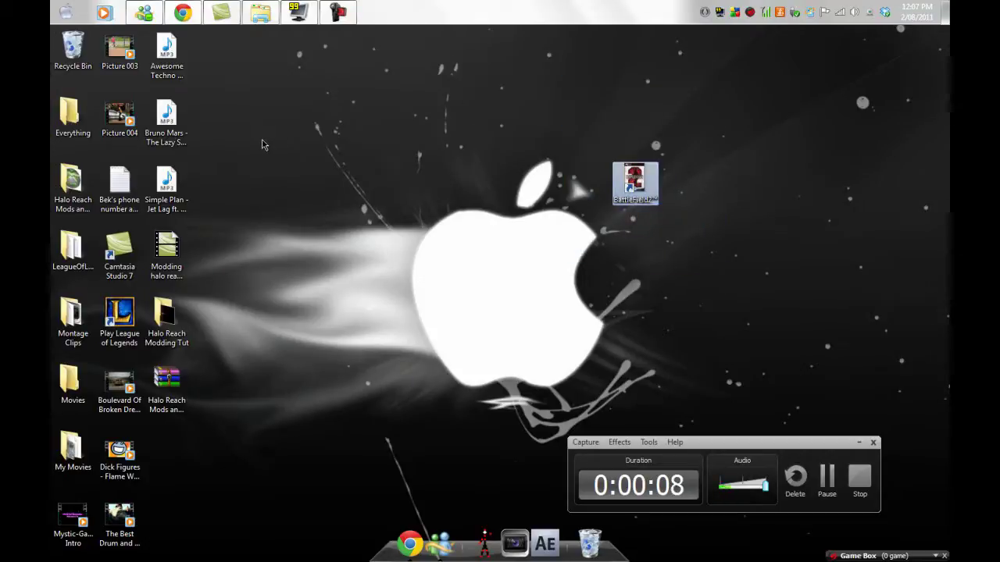
{"action": "left_click", "coordinate": [260, 12]}
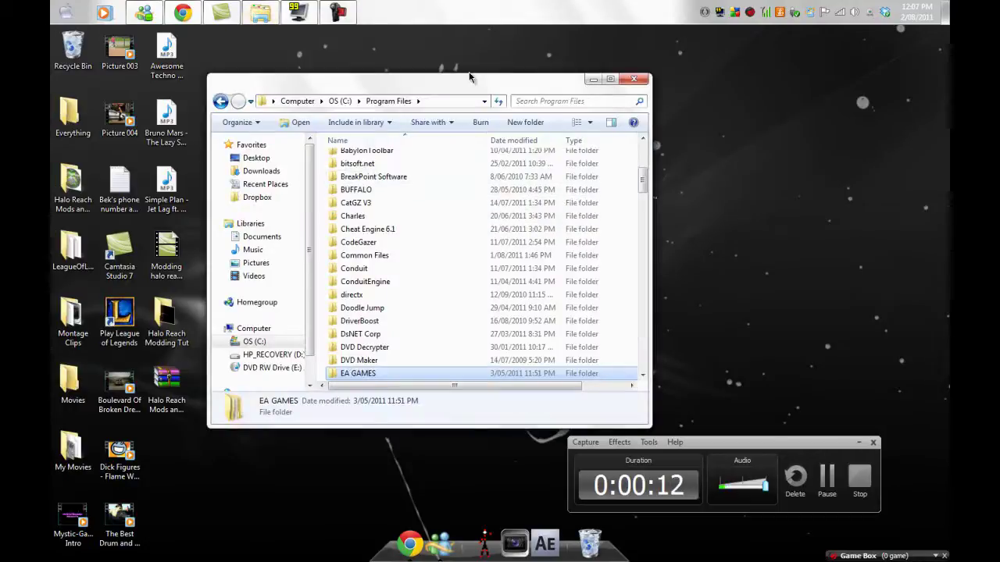
{"action": "left_click_drag", "start_coordinate": [453, 85], "coordinate": [370, 89]}
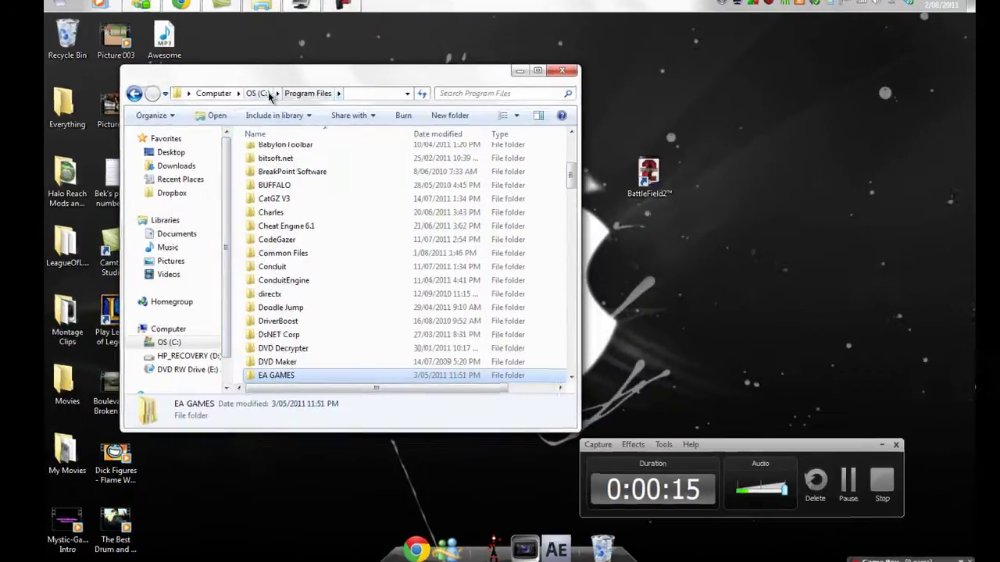
{"action": "left_click", "coordinate": [270, 94]}
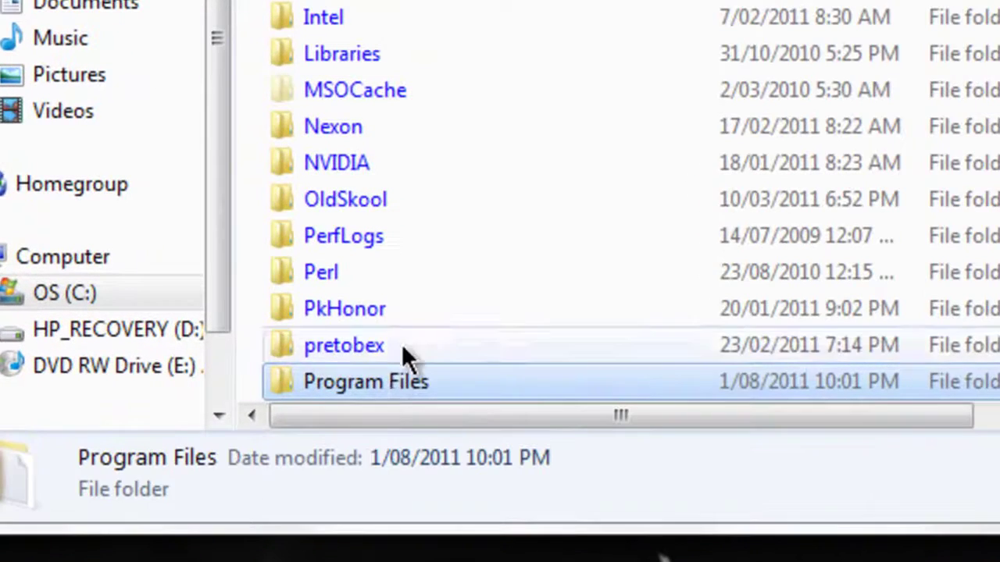
{"action": "double_click", "coordinate": [294, 378]}
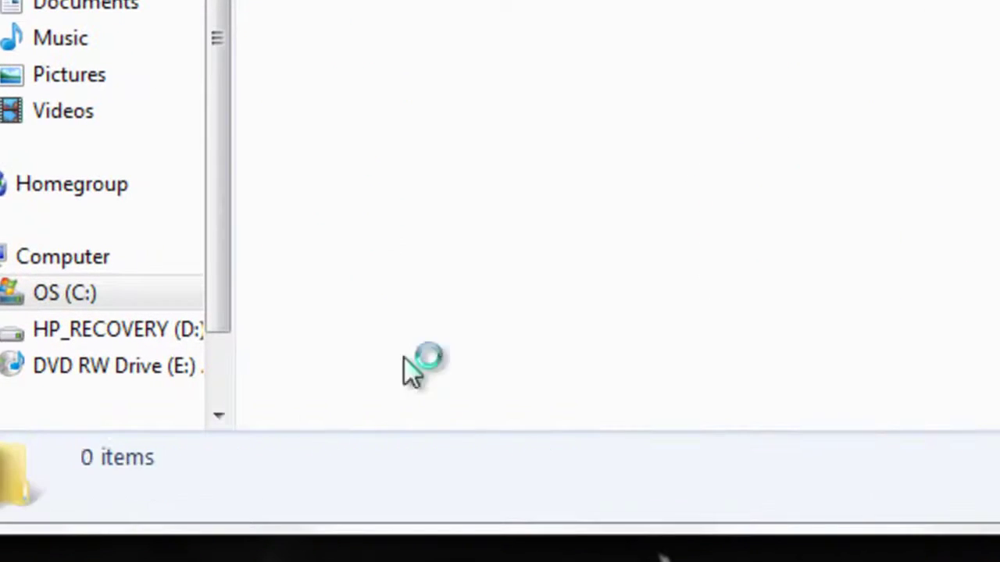
{"action": "left_click", "coordinate": [532, 31]}
{"action": "key", "text": "e"}
{"action": "key", "text": "Return"}
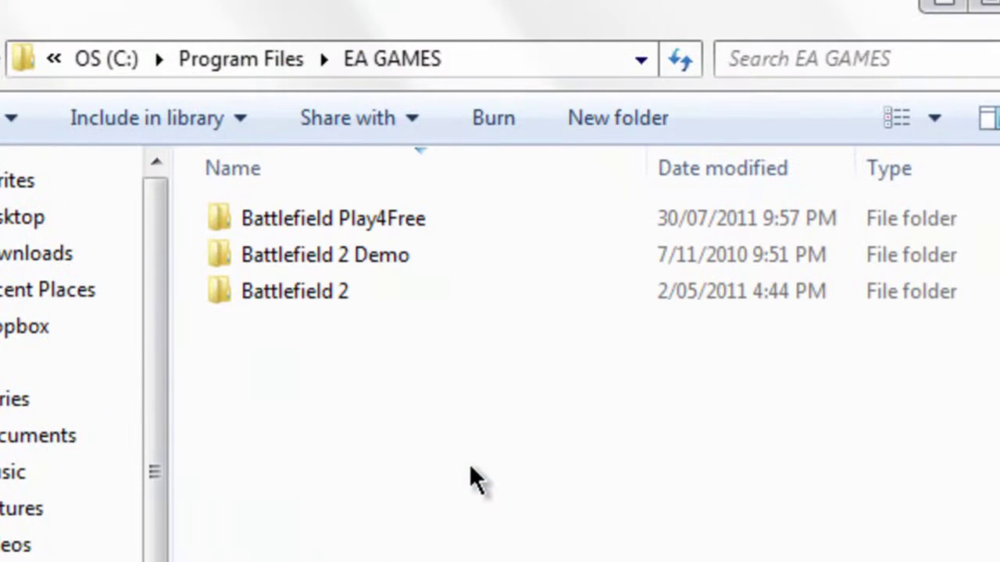
- Go into the Battlefield 2 Demo folder and open its mods\bf2 subfolder
{"action": "double_click", "coordinate": [373, 256]}
{"action": "left_click", "coordinate": [433, 386]}
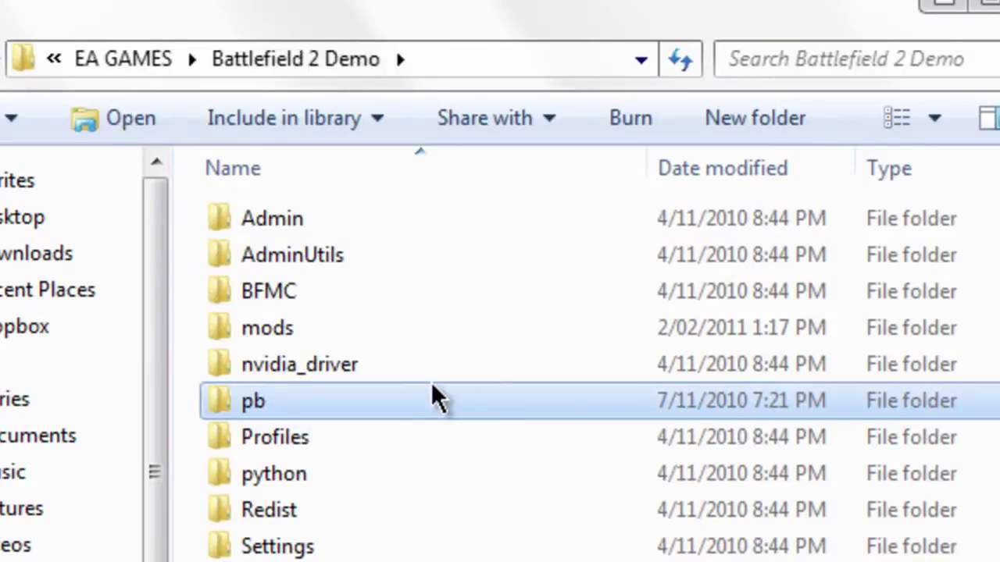
{"action": "scroll", "coordinate": [436, 399], "scroll_direction": "down", "scroll_amount": 1}
{"action": "key", "text": "m"}
{"action": "key", "text": "Return"}
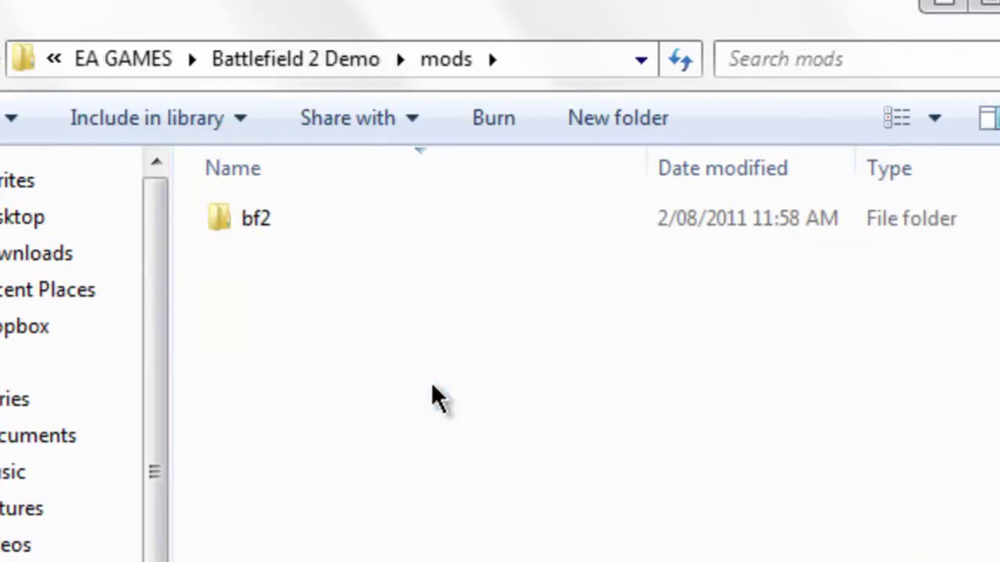
{"action": "key", "text": "b"}
{"action": "key", "text": "Return"}
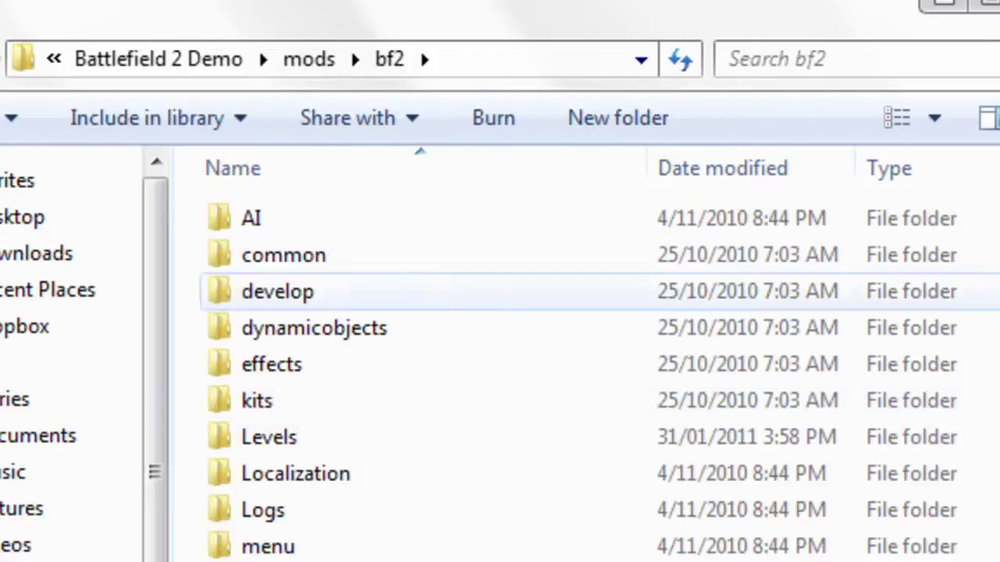
{"action": "left_click_drag", "start_coordinate": [196, 235], "coordinate": [454, 559]}
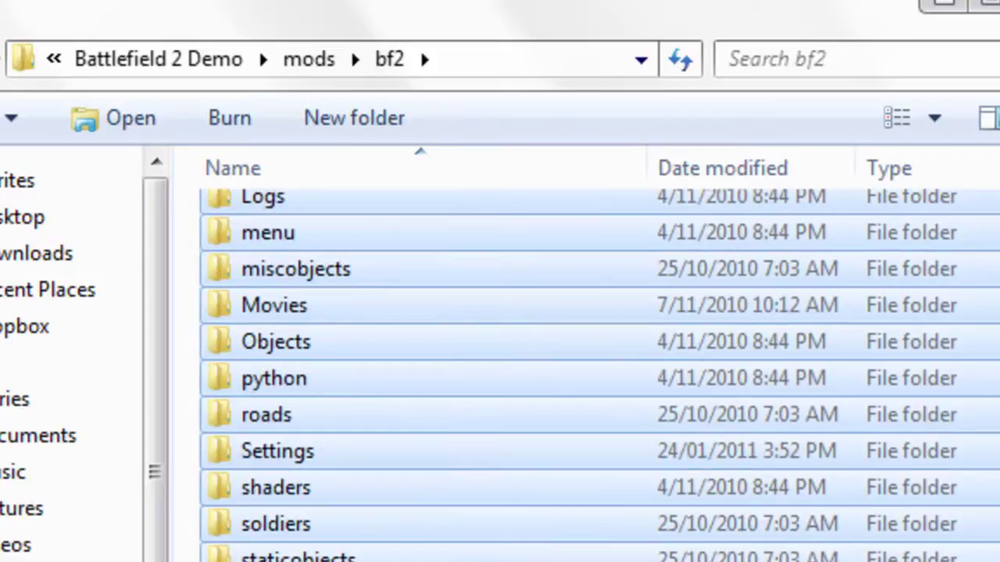
{"action": "left_click_drag", "start_coordinate": [189, 559], "coordinate": [201, 184]}
{"action": "left_click", "coordinate": [196, 455]}
- Open the Objects_server ZIP archive from the bf2 folder and dismiss the licence purchase reminder
{"action": "scroll", "coordinate": [227, 221], "scroll_direction": "down", "scroll_amount": 7}
{"action": "left_click", "coordinate": [349, 351]}
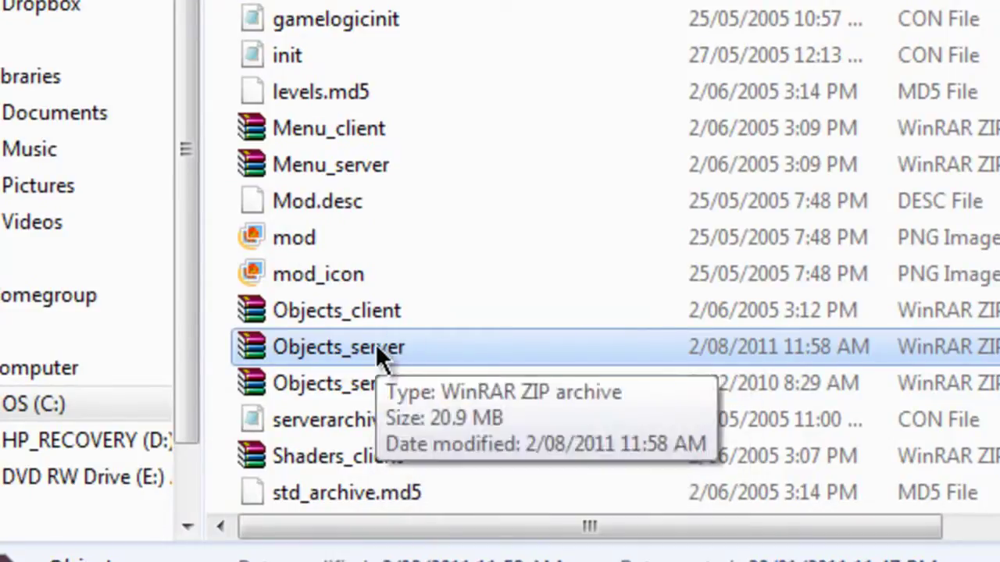
{"action": "double_click", "coordinate": [377, 348]}
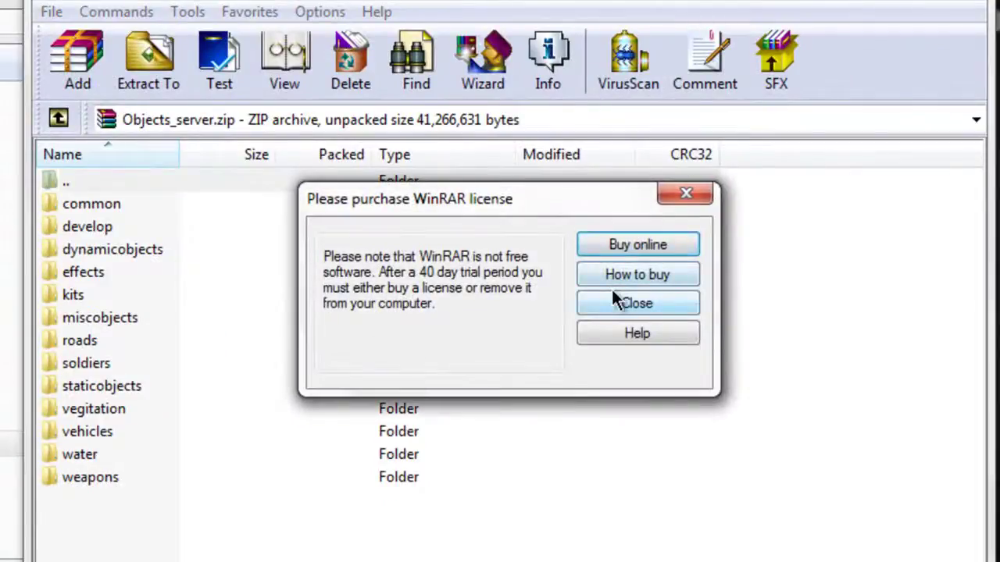
{"action": "left_click", "coordinate": [614, 298]}
- Open the weapons\handheld folder inside the Objects_server archive
{"action": "double_click", "coordinate": [125, 477]}
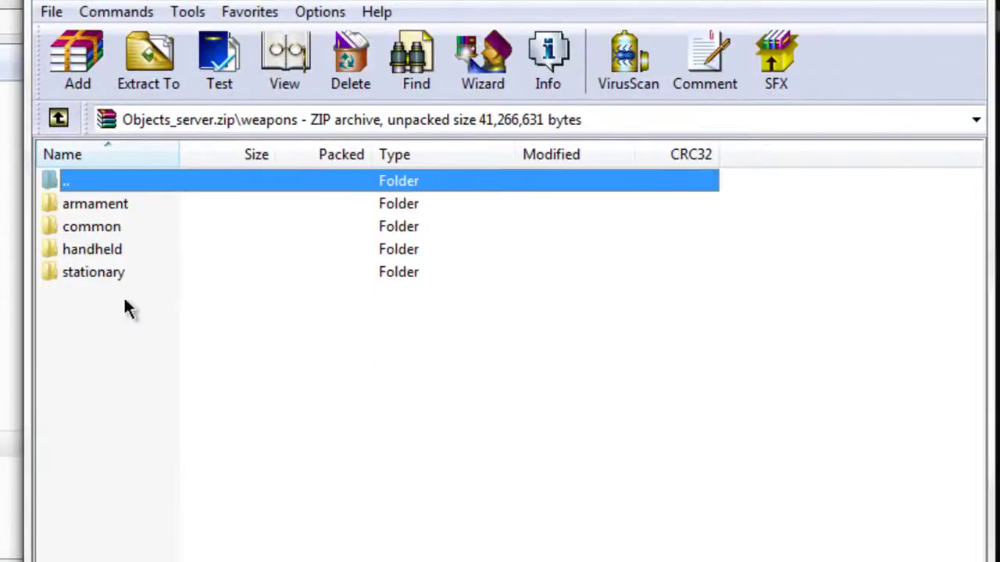
{"action": "double_click", "coordinate": [119, 248]}
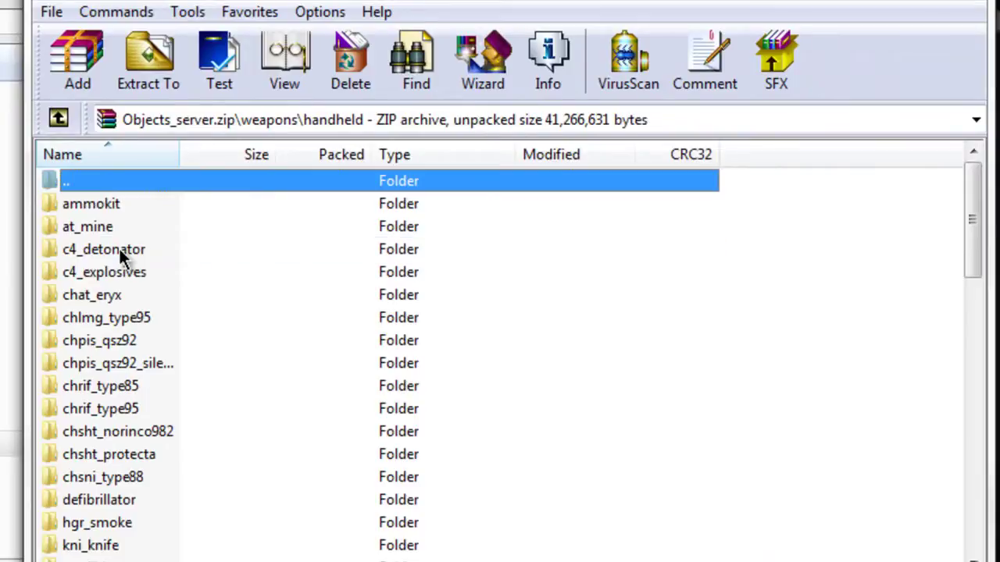
{"action": "left_click", "coordinate": [698, 432]}
{"action": "left_click", "coordinate": [711, 385]}
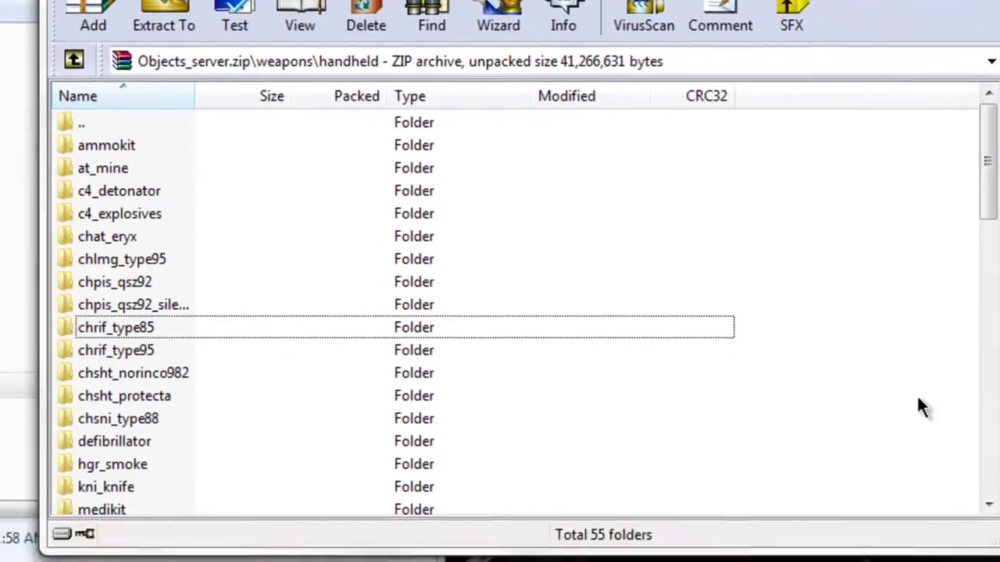
- Look through the handheld weapon folders in the archive down to the end of the list
{"action": "scroll", "coordinate": [821, 406], "scroll_direction": "down", "scroll_amount": 2}
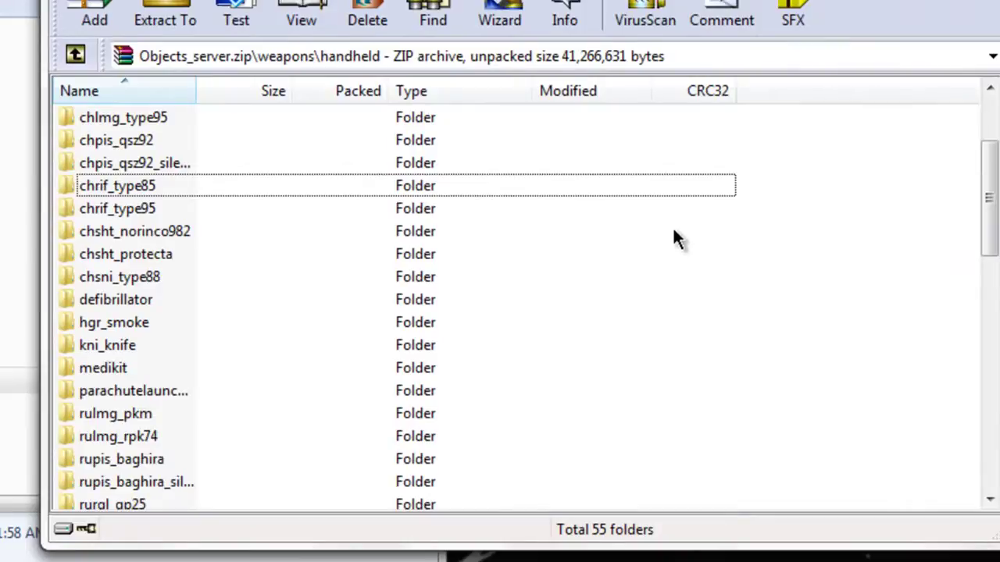
{"action": "scroll", "coordinate": [677, 239], "scroll_direction": "down", "scroll_amount": 13}
{"action": "scroll", "coordinate": [746, 210], "scroll_direction": "up", "scroll_amount": 1}
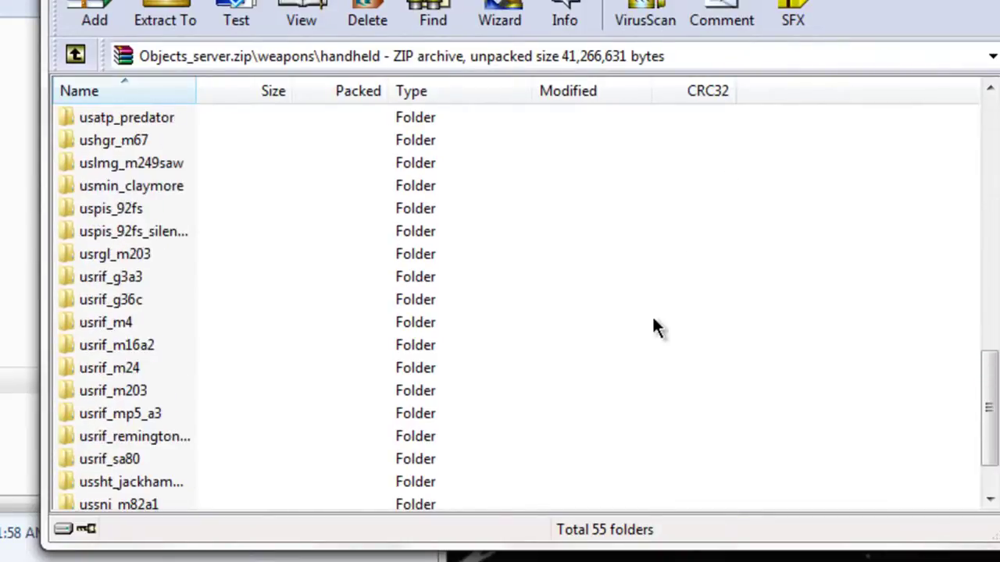
{"action": "scroll", "coordinate": [625, 317], "scroll_direction": "up", "scroll_amount": 1}
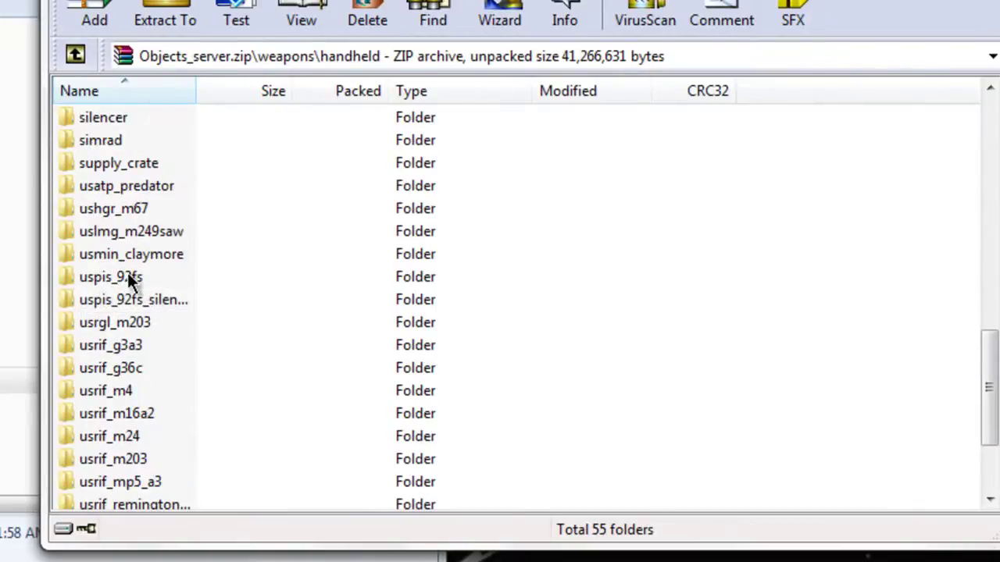
{"action": "left_click", "coordinate": [647, 305]}
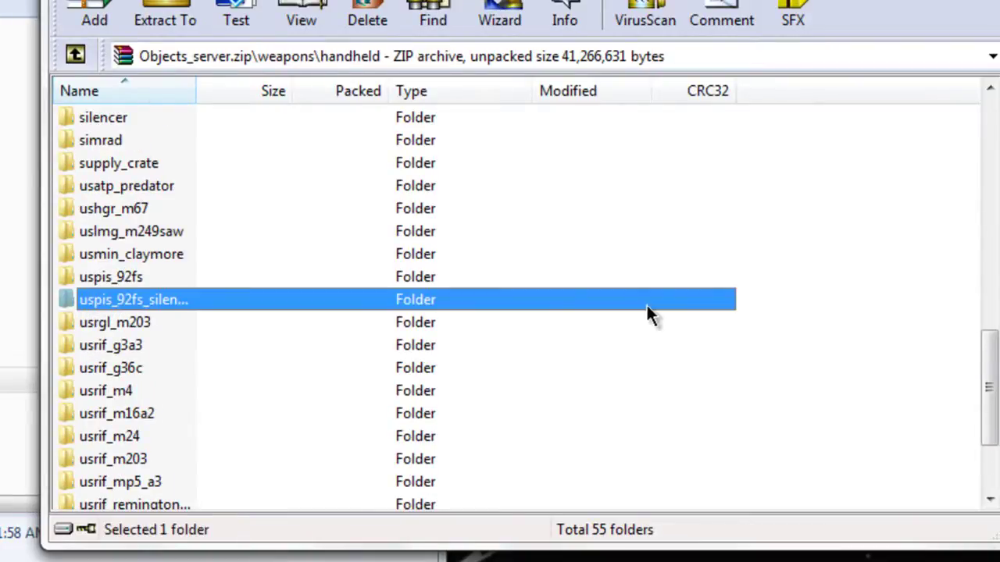
{"action": "scroll", "coordinate": [647, 306], "scroll_direction": "down", "scroll_amount": 1}
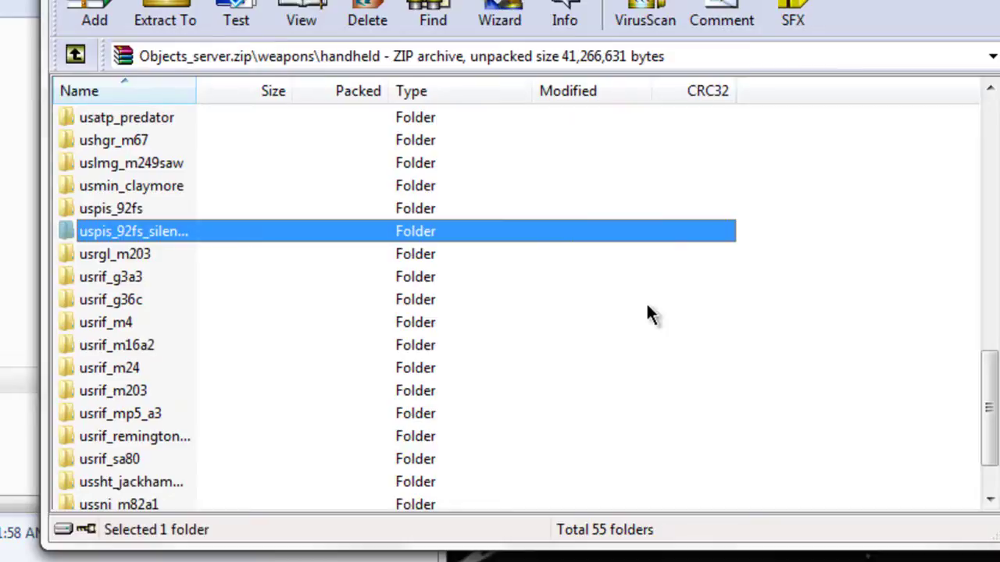
{"action": "scroll", "coordinate": [650, 314], "scroll_direction": "down", "scroll_amount": 1}
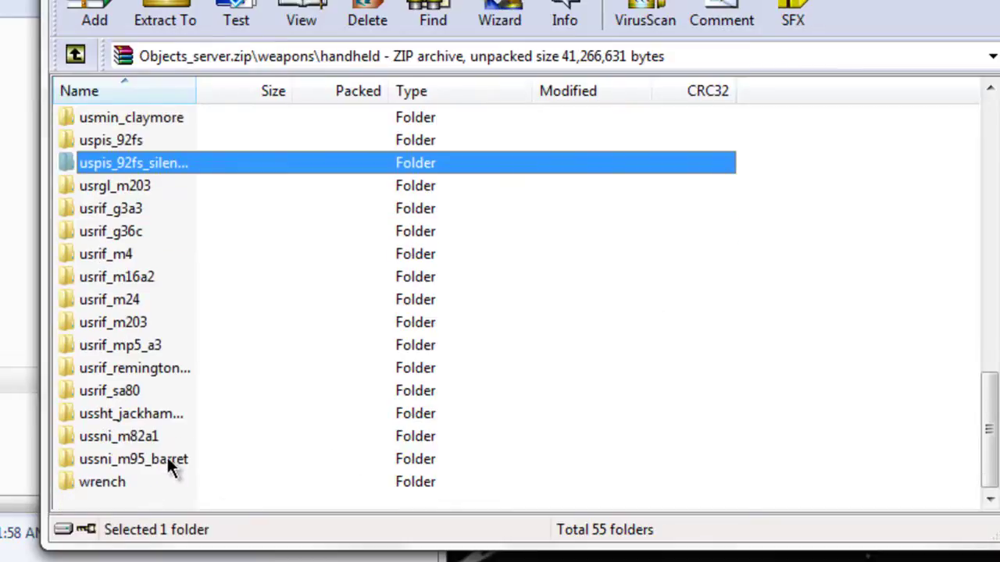
- Open the tweak file in the uslmg_m249saw folder and select its four ObjectTemplate lines in the SingleFireComp section
{"action": "scroll", "coordinate": [166, 458], "scroll_direction": "up", "scroll_amount": 2}
{"action": "double_click", "coordinate": [181, 233]}
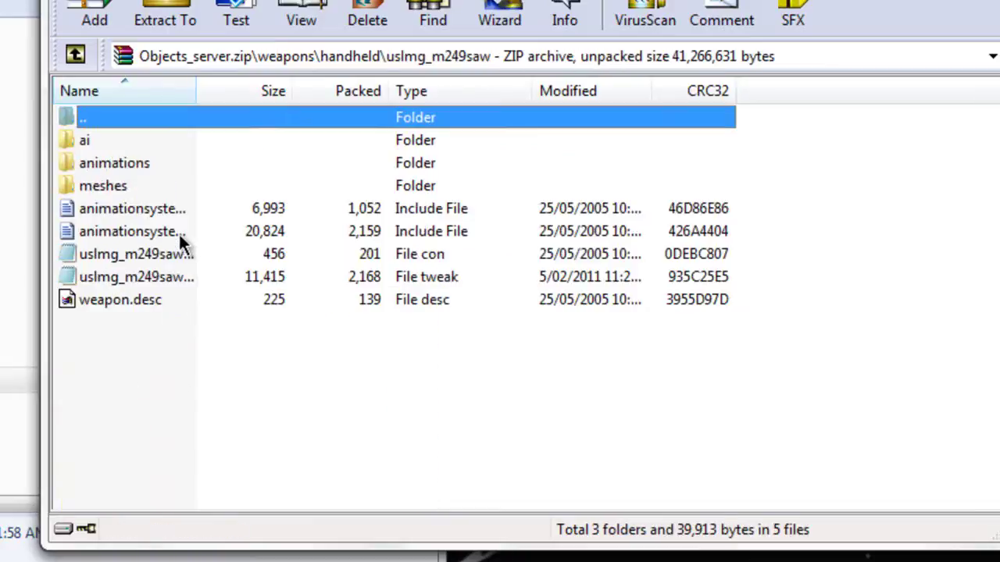
{"action": "left_click", "coordinate": [184, 281]}
{"action": "double_click", "coordinate": [184, 281]}
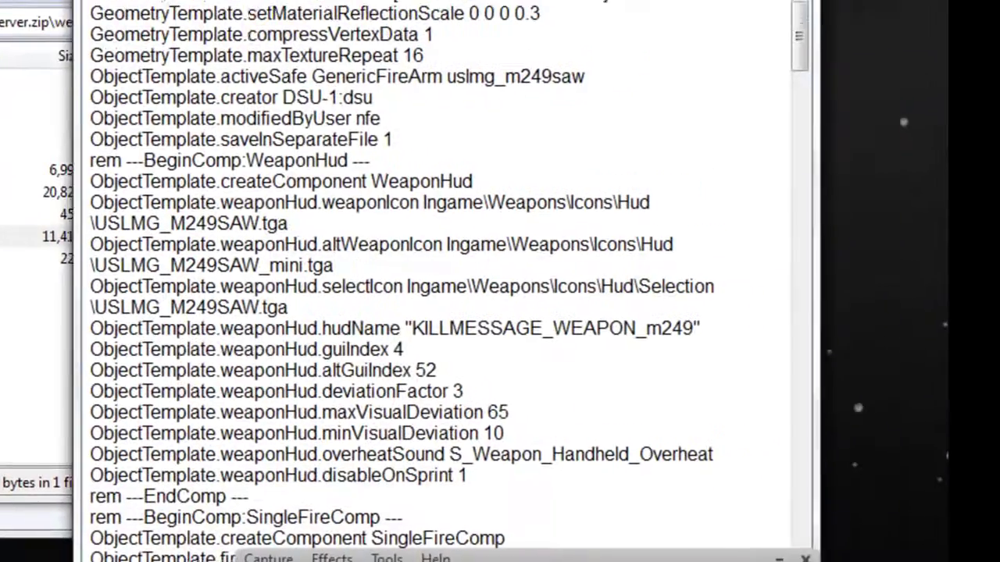
{"action": "left_click_drag", "start_coordinate": [735, 1], "coordinate": [54, 24]}
{"action": "scroll", "coordinate": [2, 314], "scroll_direction": "down", "scroll_amount": 6}
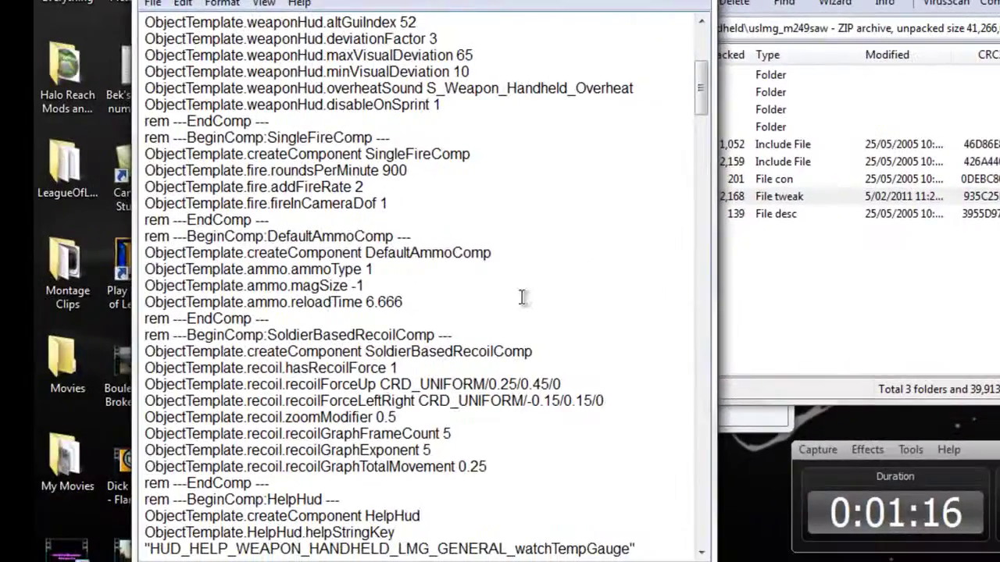
{"action": "left_click_drag", "start_coordinate": [391, 205], "coordinate": [109, 160]}
- Return to the handheld folder and open the tweak file in the ussni_m95_barret folder
{"action": "left_click", "coordinate": [931, 288]}
{"action": "left_click", "coordinate": [511, 27]}
{"action": "scroll", "coordinate": [718, 334], "scroll_direction": "down", "scroll_amount": 2}
{"action": "scroll", "coordinate": [702, 318], "scroll_direction": "down", "scroll_amount": 4}
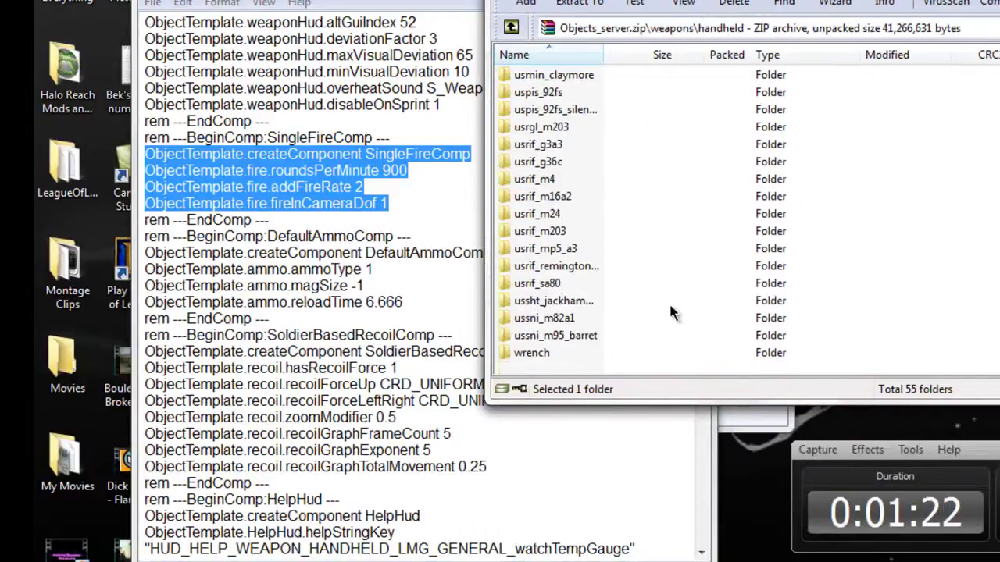
{"action": "double_click", "coordinate": [596, 336]}
{"action": "double_click", "coordinate": [558, 196]}
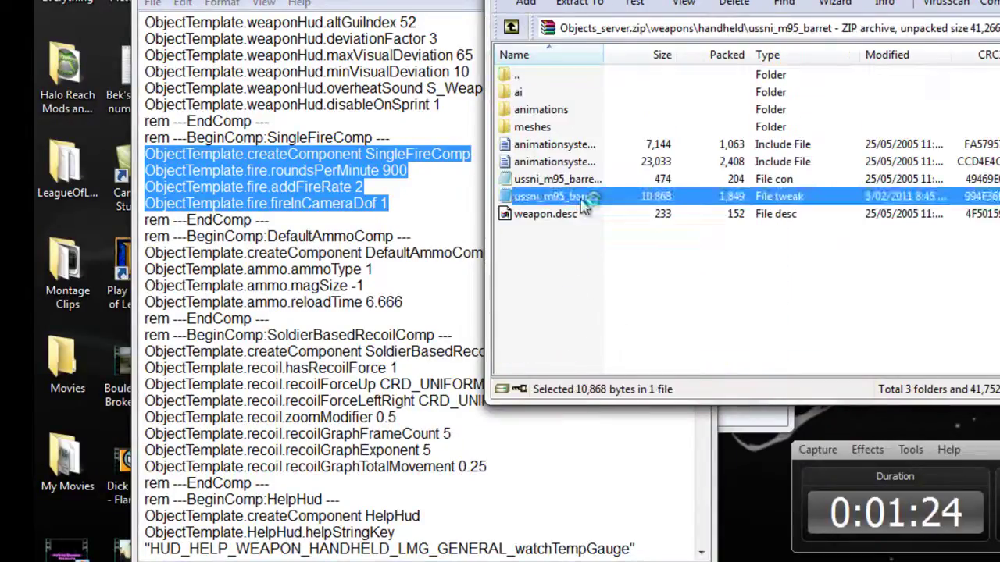
- Copy the fire settings lines from the ussni_m95_barret tweak file and close that file
{"action": "left_click_drag", "start_coordinate": [938, 2], "coordinate": [563, 0]}
{"action": "scroll", "coordinate": [722, 261], "scroll_direction": "down", "scroll_amount": 2}
{"action": "left_click", "coordinate": [510, 338]}
{"action": "left_click_drag", "start_coordinate": [509, 340], "coordinate": [253, 292]}
{"action": "key", "text": "ctrl+c"}
{"action": "key", "text": "alt+F4"}
- Go back to the handheld folder and open usrif_m24.tweak from the usrif_m24 folder
{"action": "left_click", "coordinate": [254, 87]}
{"action": "left_click", "coordinate": [901, 241]}
{"action": "left_click", "coordinate": [510, 27]}
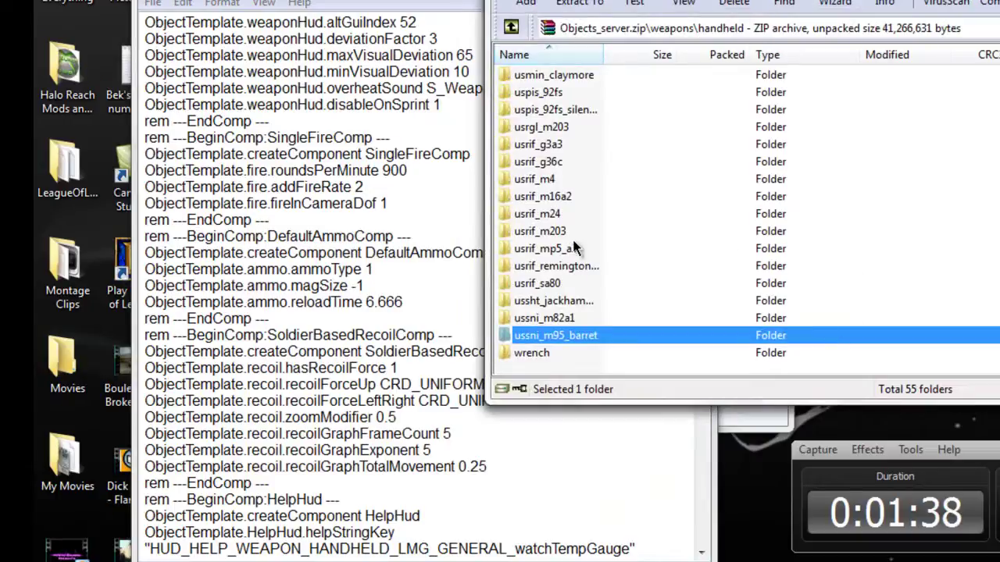
{"action": "left_click", "coordinate": [558, 217]}
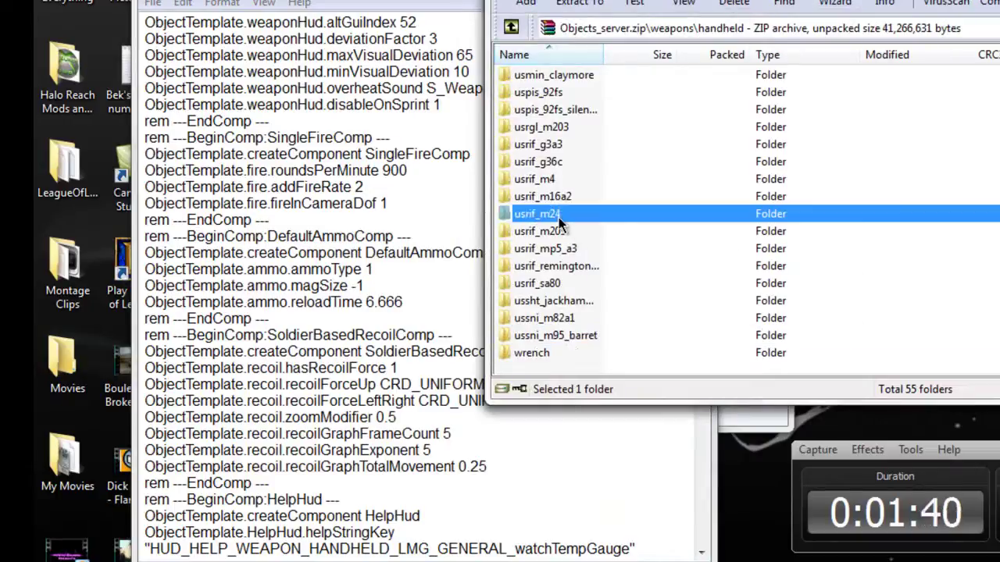
{"action": "double_click", "coordinate": [559, 219]}
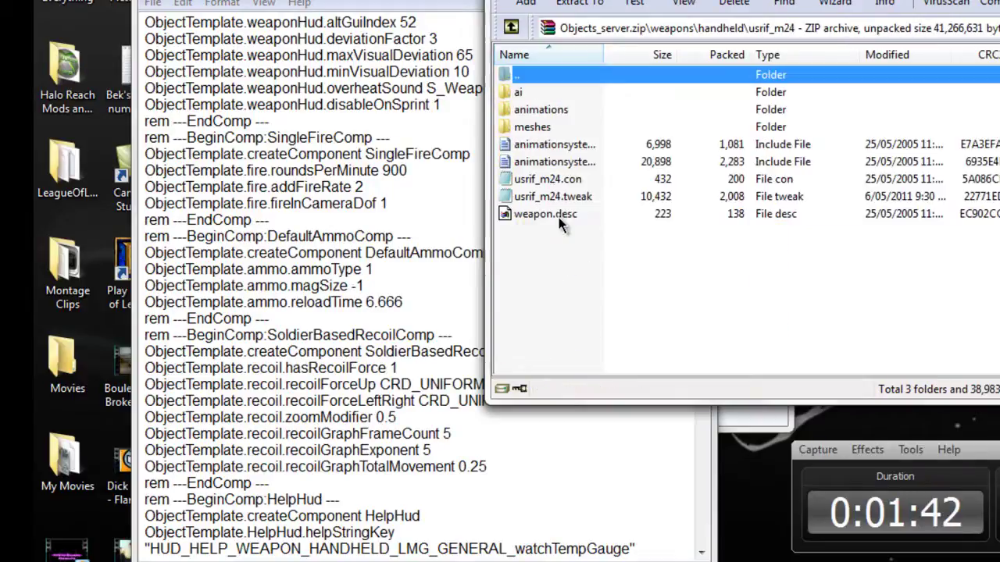
{"action": "double_click", "coordinate": [559, 200]}
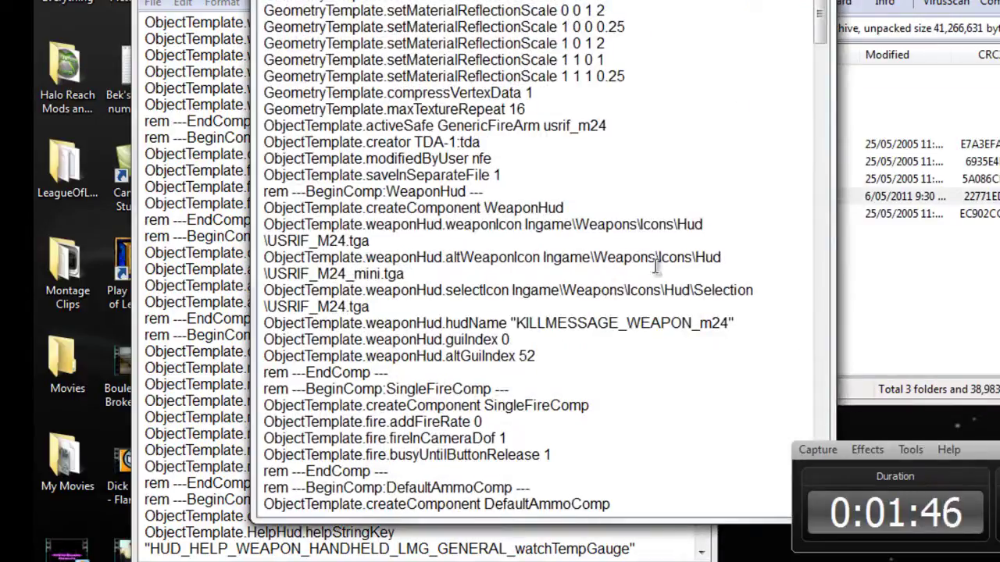
- Replace the ObjectTemplate lines in the SingleFireComp section of usrif_m24.tweak with the copied block containing roundsPerMinute 900 and addFireRate 2
{"action": "scroll", "coordinate": [656, 267], "scroll_direction": "down", "scroll_amount": 2}
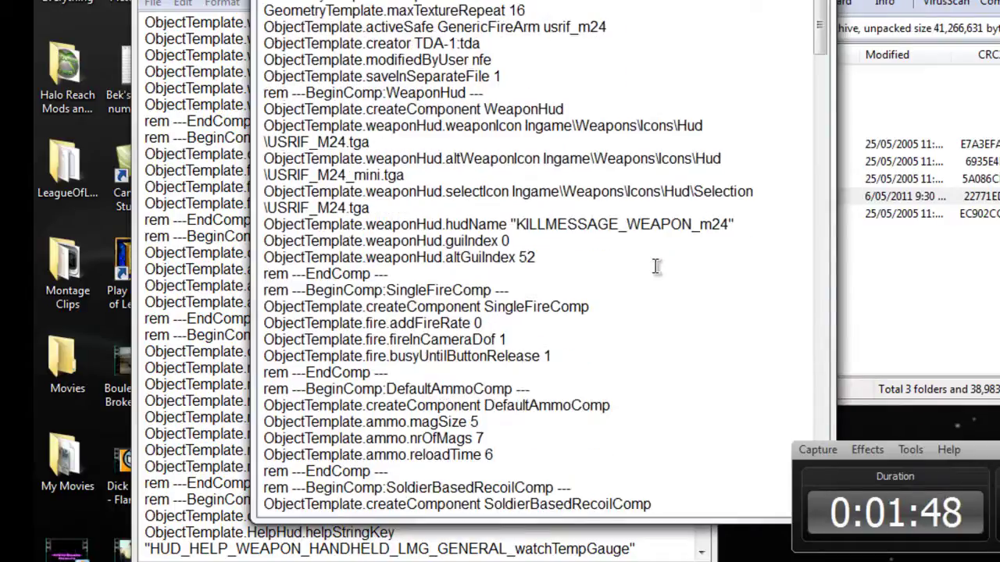
{"action": "left_click_drag", "start_coordinate": [589, 357], "coordinate": [234, 304]}
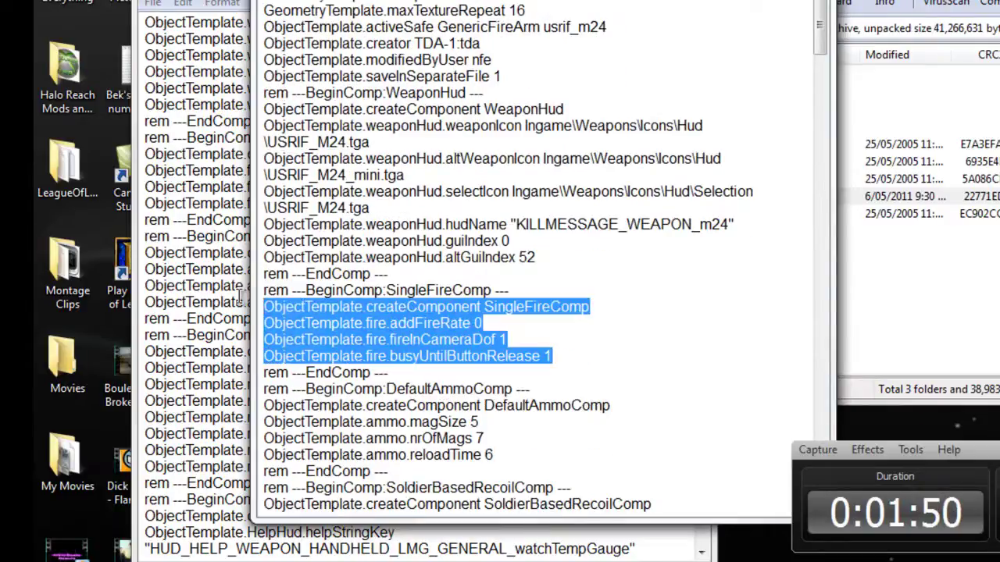
{"action": "key", "text": "ctrl+v"}
{"action": "scroll", "coordinate": [576, 386], "scroll_direction": "down", "scroll_amount": 1}
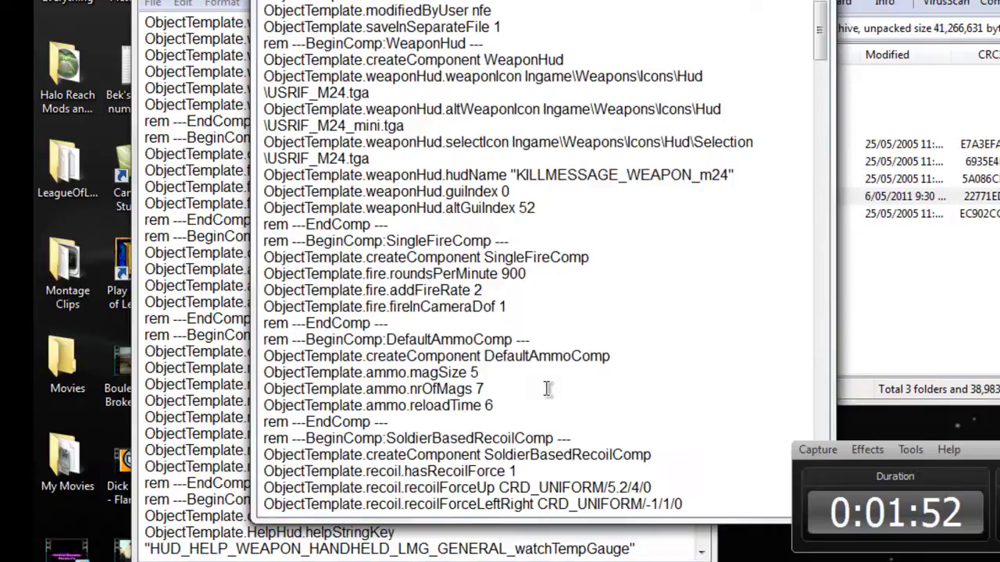
- Set ObjectTemplate.ammo.magSize to 30 in usrif_m24.tweak
{"action": "double_click", "coordinate": [474, 373]}
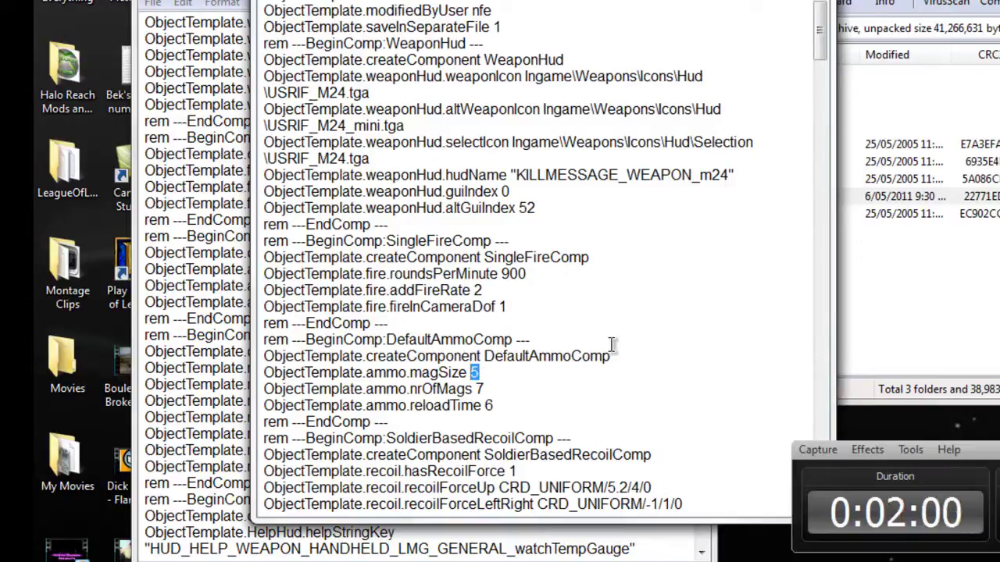
{"action": "type", "text": "30"}
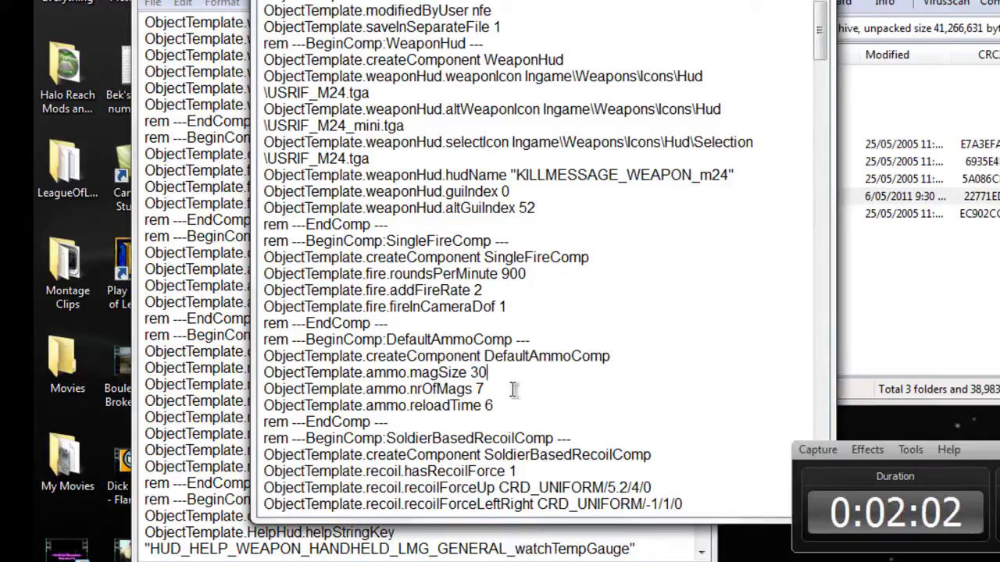
- Set ObjectTemplate.ammo.nrOfMags to 15 and ObjectTemplate.recoil.hasRecoilForce to 0 in usrif_m24.tweak
{"action": "double_click", "coordinate": [479, 389]}
{"action": "type", "text": "25"}
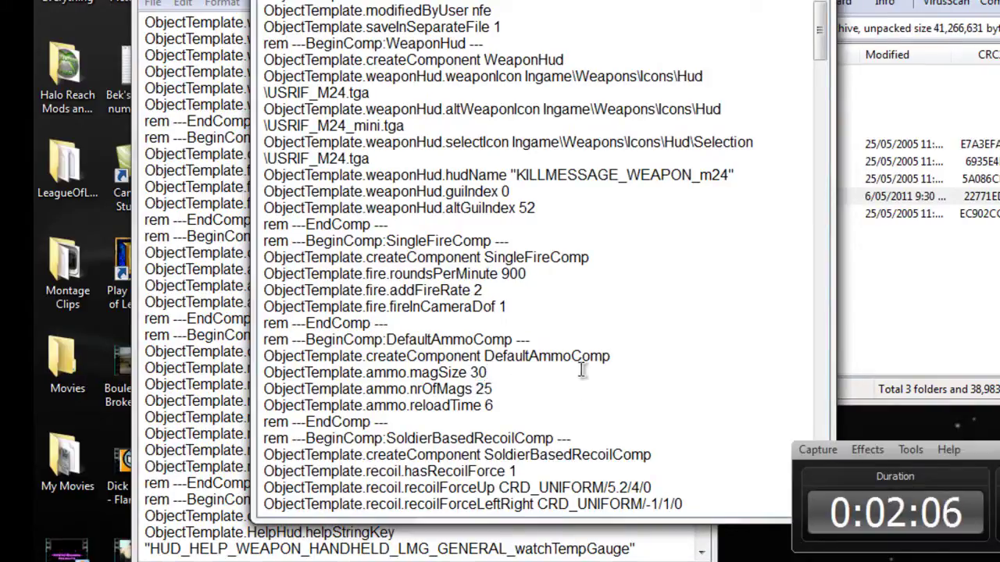
{"action": "key", "text": "BackSpace"}
{"action": "key", "text": "BackSpace"}
{"action": "type", "text": "1"}
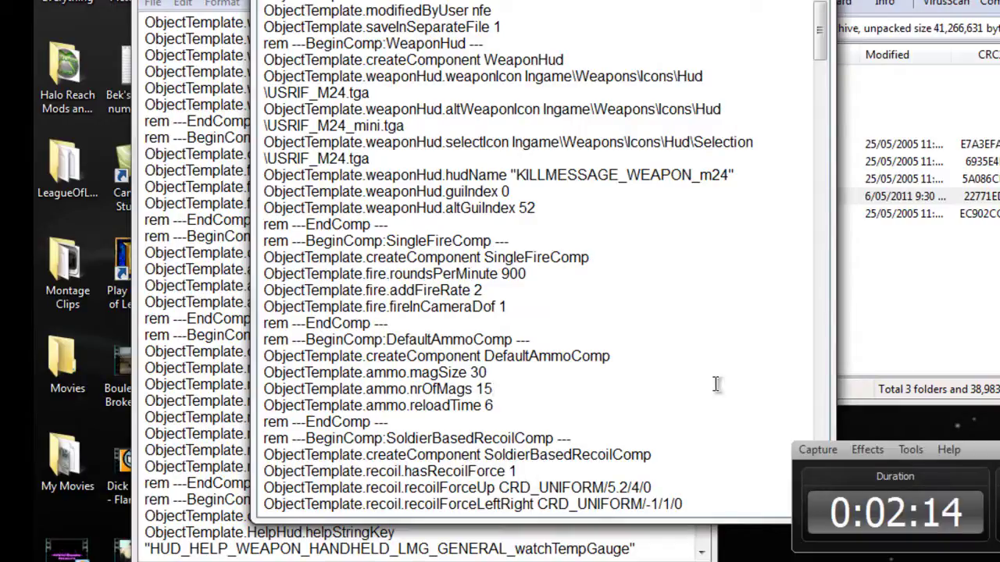
{"action": "key", "text": "BackSpace"}
{"action": "type", "text": "0"}
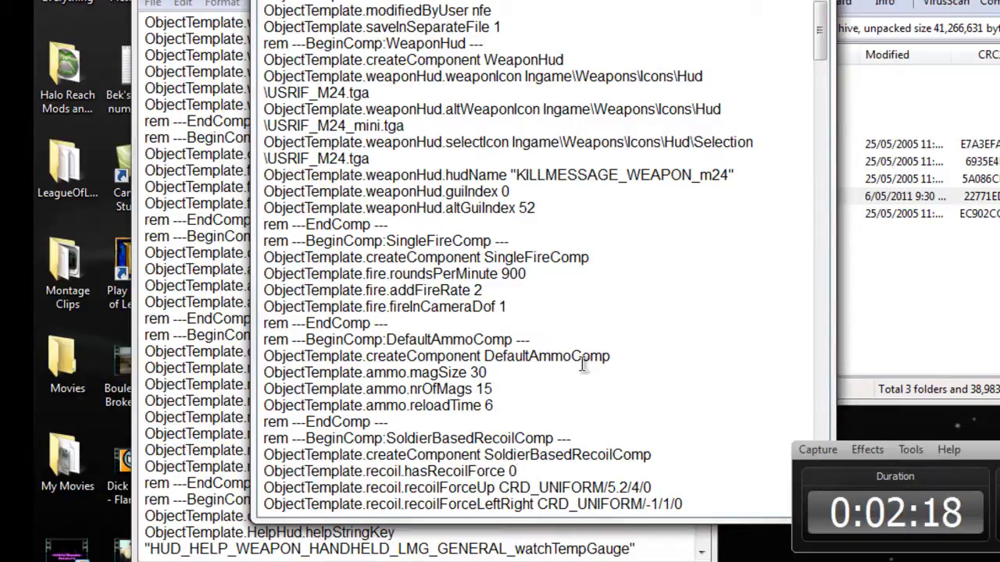
- Set the second ObjectTemplate.zoom.addZoomFactor line in the DefaultZoomComp section to 0.6
{"action": "scroll", "coordinate": [582, 364], "scroll_direction": "down", "scroll_amount": 6}
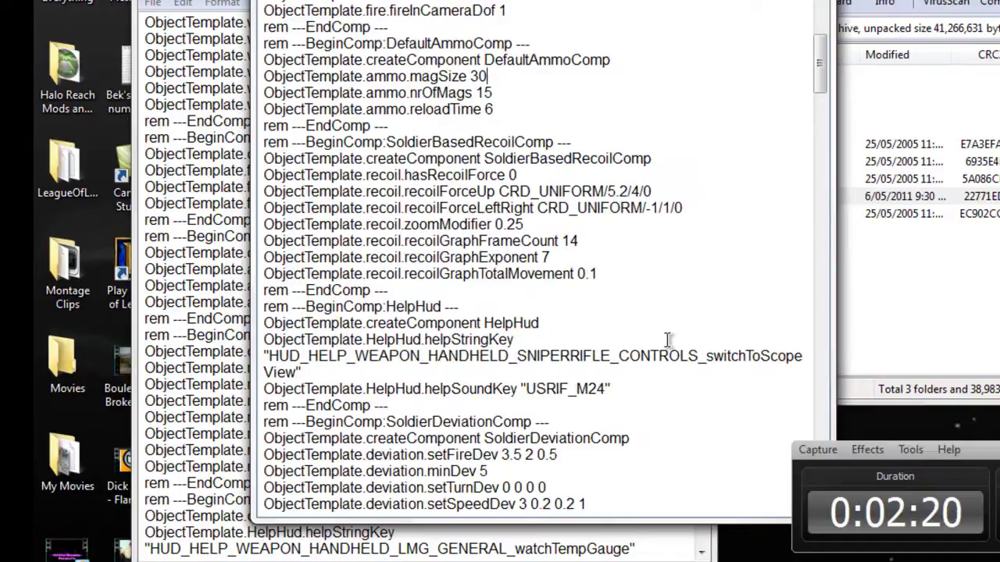
{"action": "scroll", "coordinate": [668, 340], "scroll_direction": "down", "scroll_amount": 3}
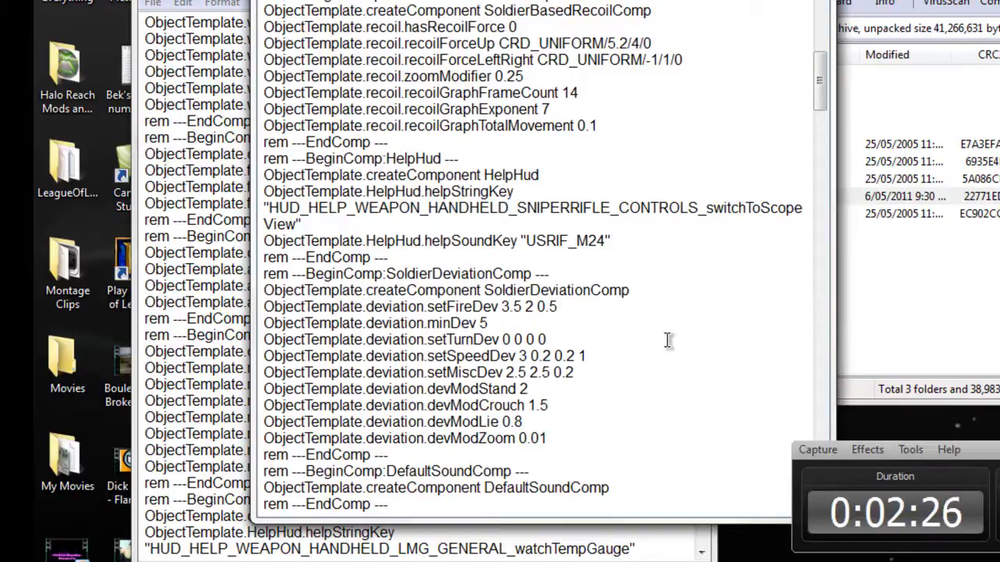
{"action": "scroll", "coordinate": [668, 340], "scroll_direction": "down", "scroll_amount": 4}
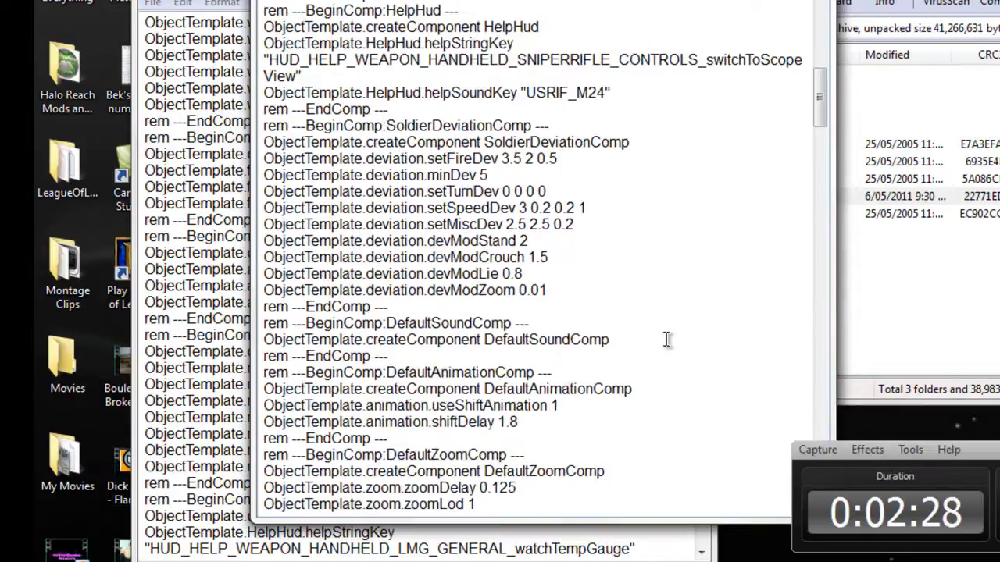
{"action": "scroll", "coordinate": [668, 339], "scroll_direction": "down", "scroll_amount": 2}
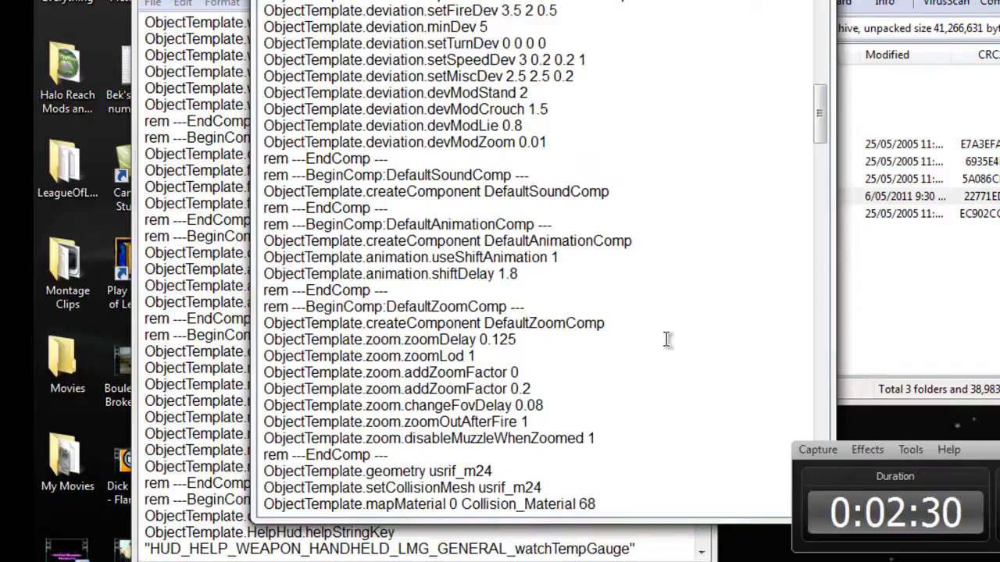
{"action": "scroll", "coordinate": [668, 340], "scroll_direction": "down", "scroll_amount": 1}
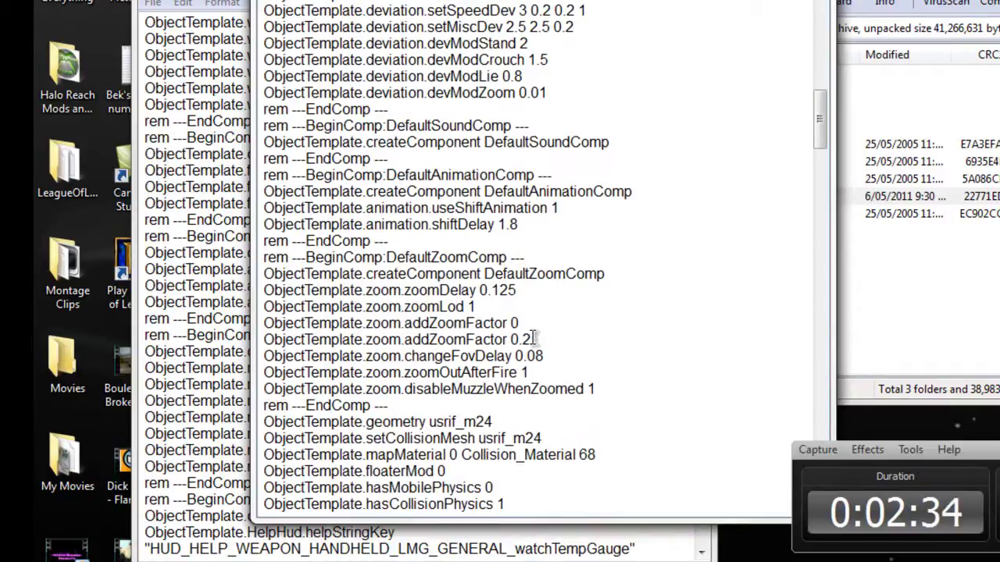
{"action": "left_click_drag", "start_coordinate": [536, 339], "coordinate": [522, 340]}
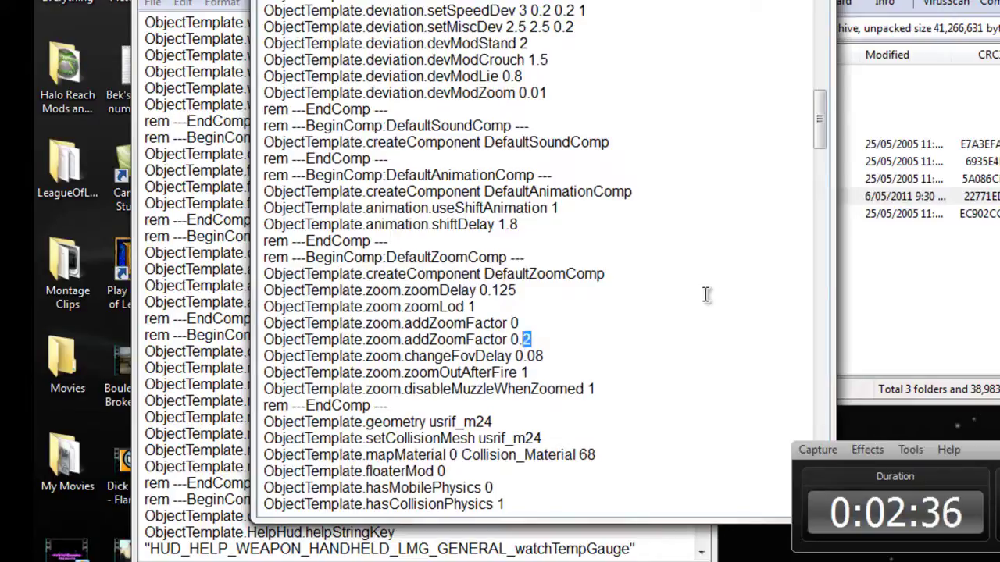
{"action": "type", "text": "6"}
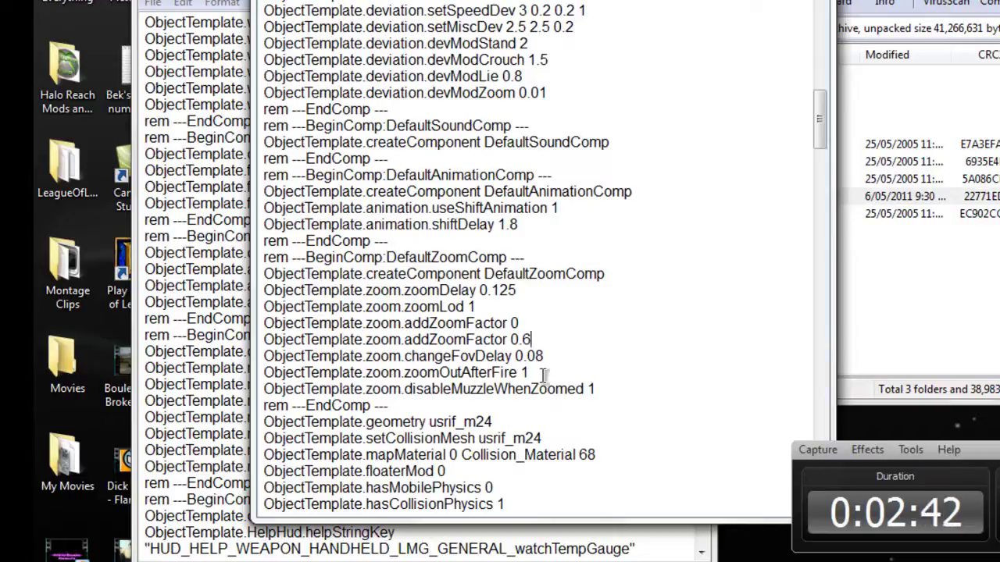
- Set ObjectTemplate.zoom.zoomOutAfterFire to 0 in the DefaultZoomComp section
{"action": "left_click_drag", "start_coordinate": [545, 375], "coordinate": [522, 375]}
{"action": "key", "text": "BackSpace"}
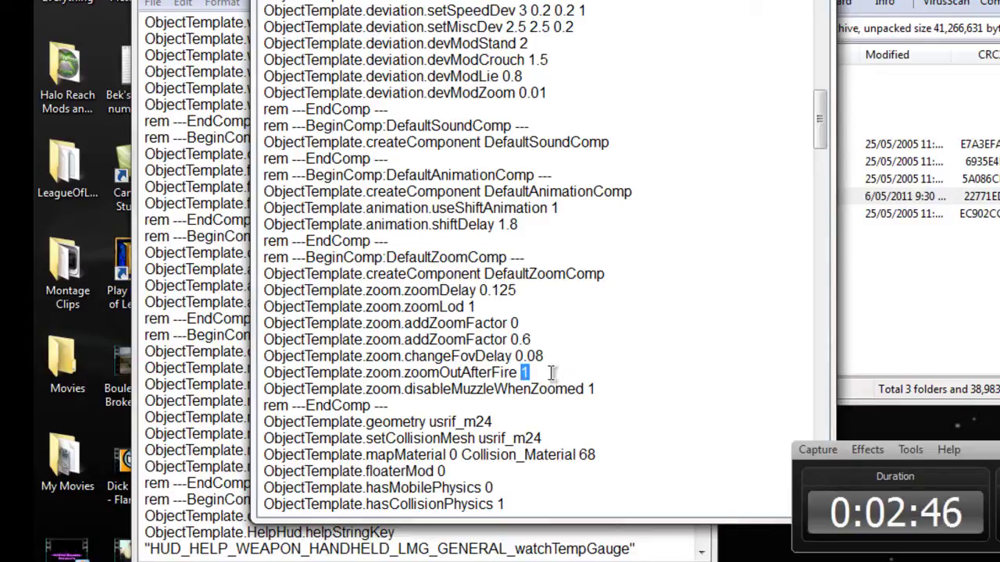
{"action": "type", "text": "0"}
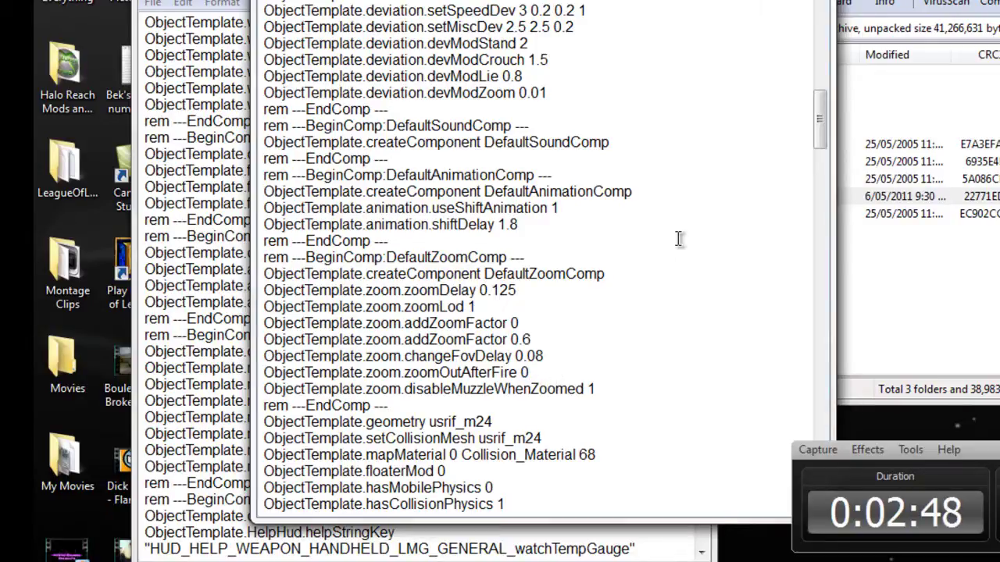
- Save and close usrif_m24.tweak, and update the modified file in the Objects_server.zip archive
{"action": "key", "text": "ctrl+s"}
{"action": "key", "text": "alt+F4"}
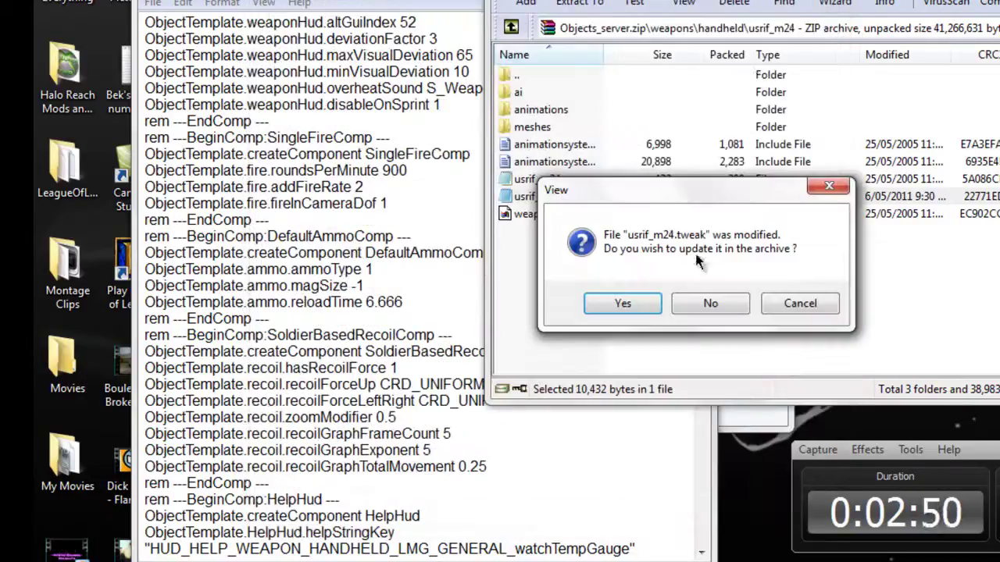
{"action": "left_click", "coordinate": [629, 304]}
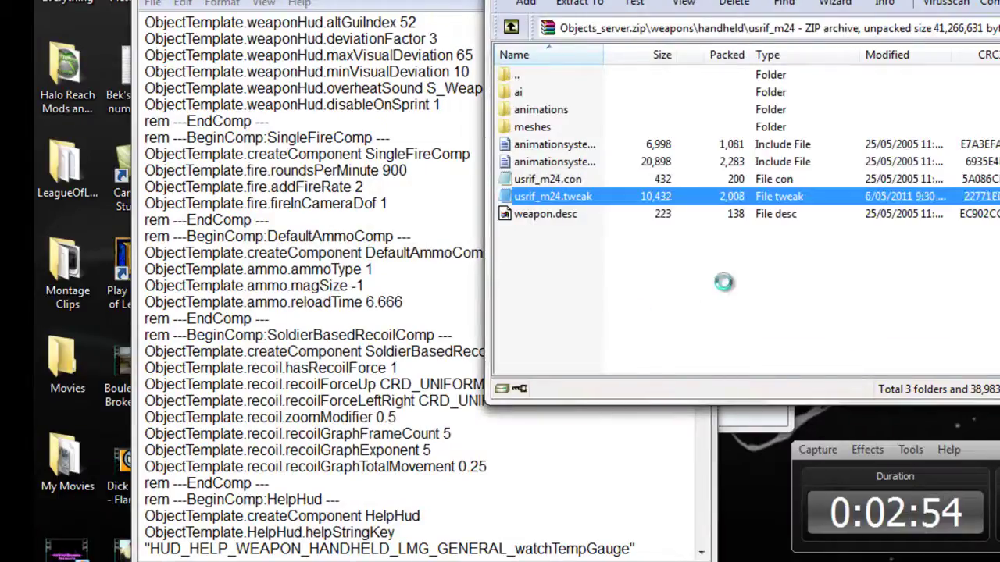
- Close the other weapon tweak file that is still open in the text editor
{"action": "key", "text": "alt+Tab"}
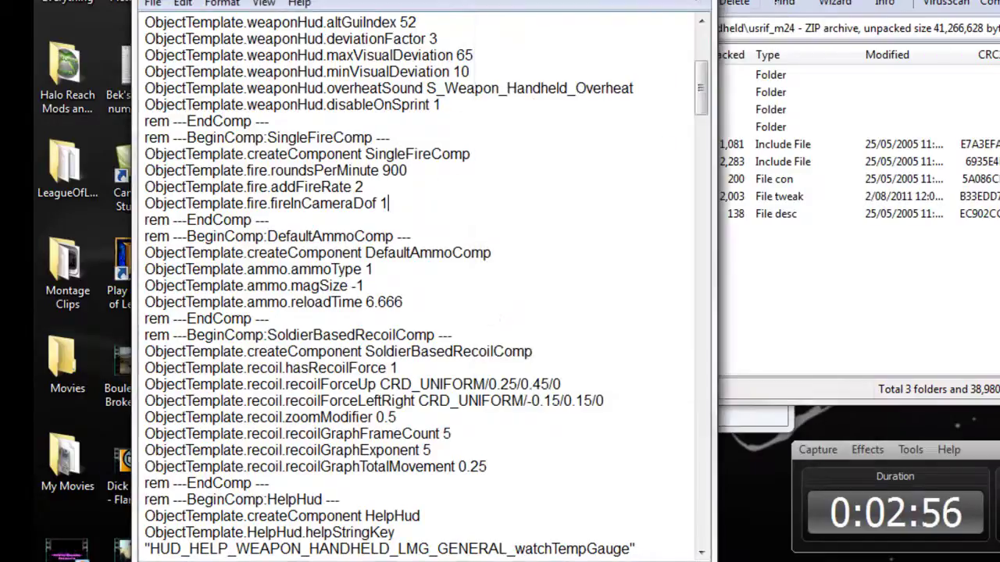
{"action": "key", "text": "alt+F4"}
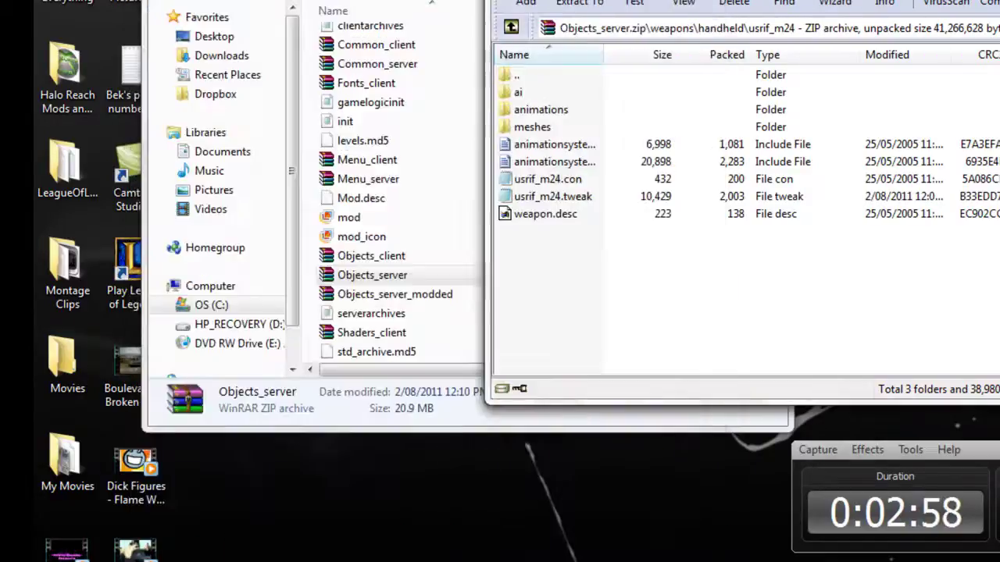
{"action": "key", "text": "Escape"}
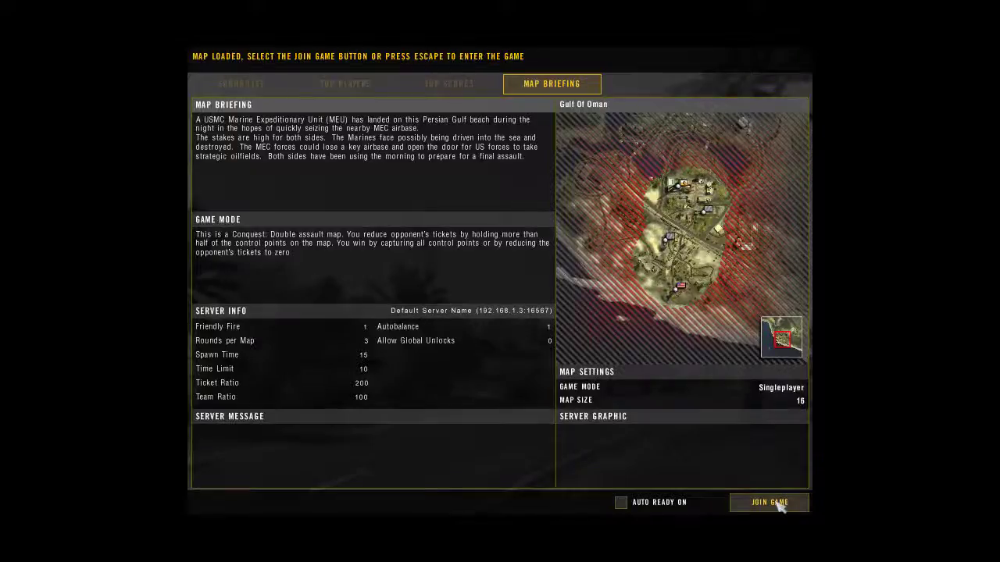
- In Battlefield 2, join the loaded Gulf of Oman singleplayer map and spawn as USMC with the Sniper kit
{"action": "left_click", "coordinate": [770, 503]}
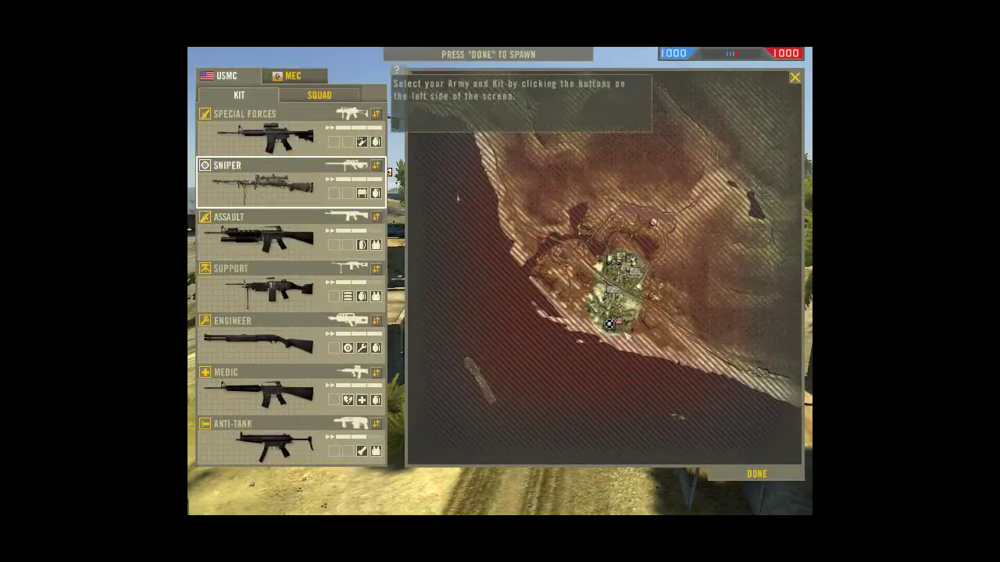
{"action": "left_click", "coordinate": [755, 482]}
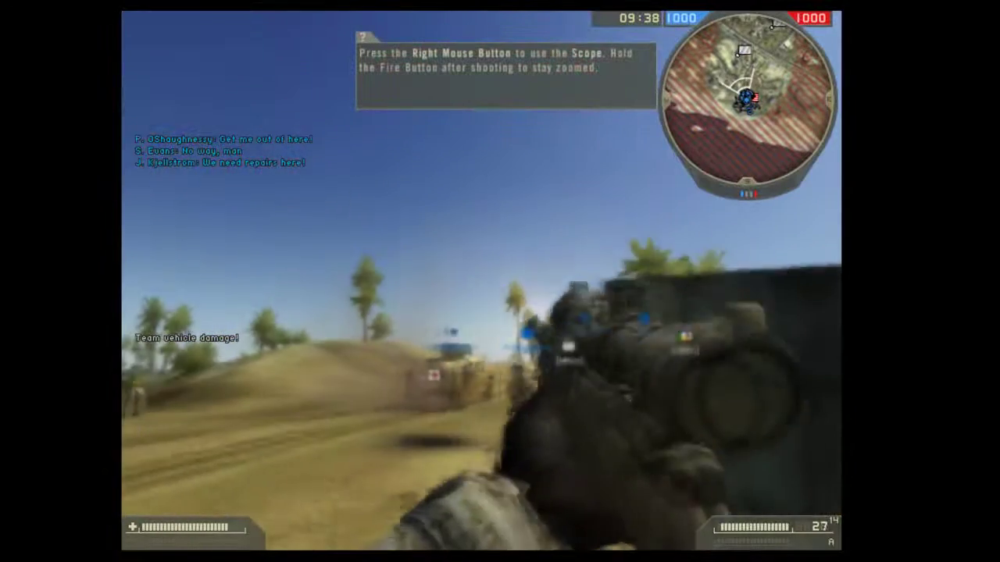
- Test the modded M24 in the game by reloading, zooming through the scope, and firing both zoomed and unzoomed while moving around
{"action": "key", "text": "r"}
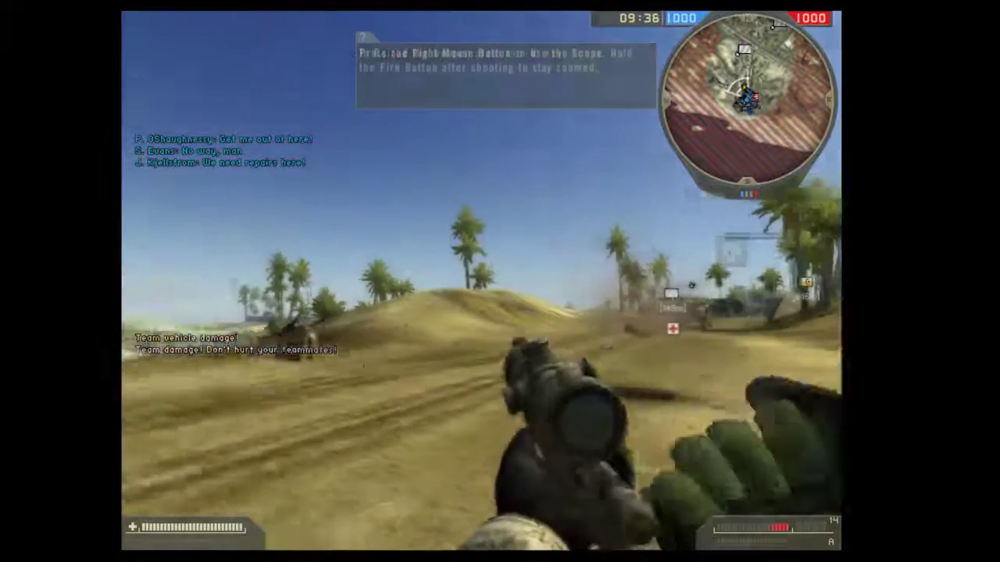
{"action": "right_click", "coordinate": [481, 281]}
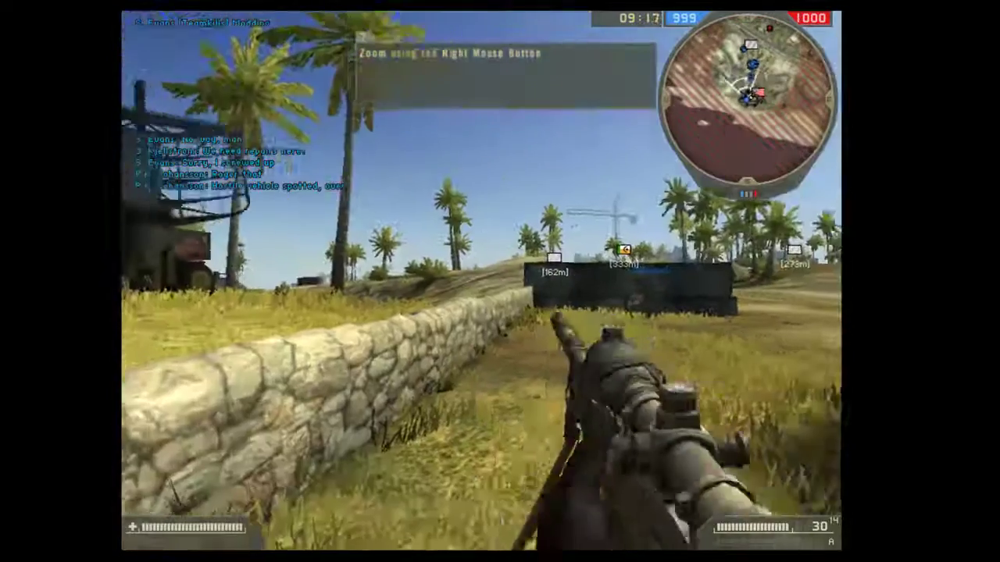
{"action": "right_click", "coordinate": [481, 280]}
{"action": "left_click", "coordinate": [482, 280]}
{"action": "left_click", "coordinate": [481, 281]}
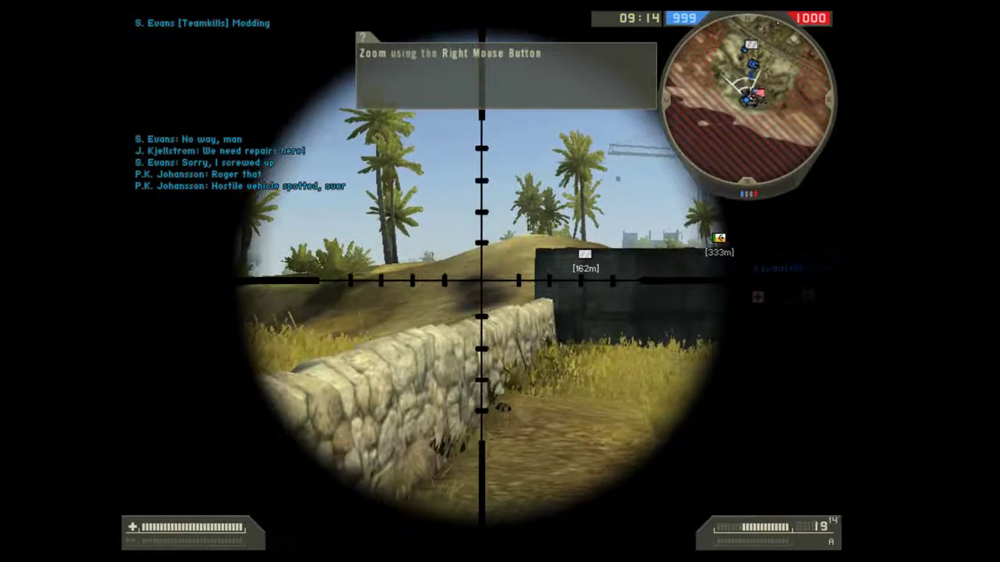
{"action": "right_click", "coordinate": [481, 280]}
{"action": "left_click", "coordinate": [481, 281]}
{"action": "key", "text": "w"}
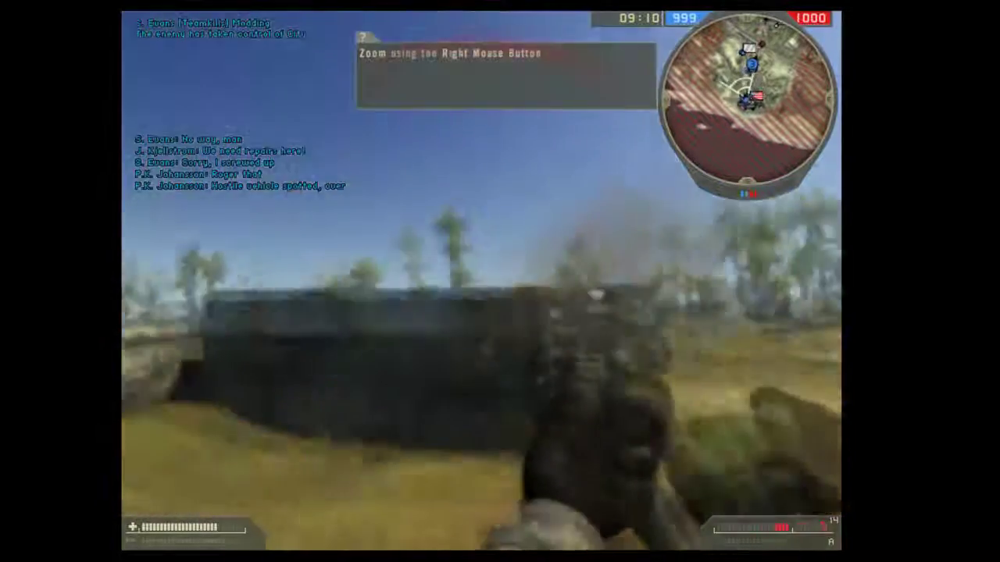
{"action": "key", "text": "shift+w"}
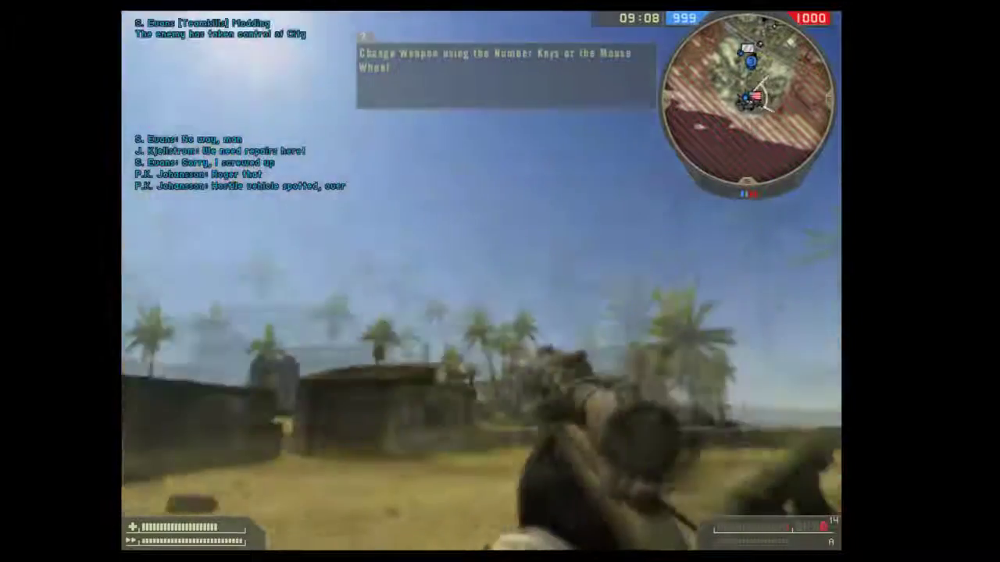